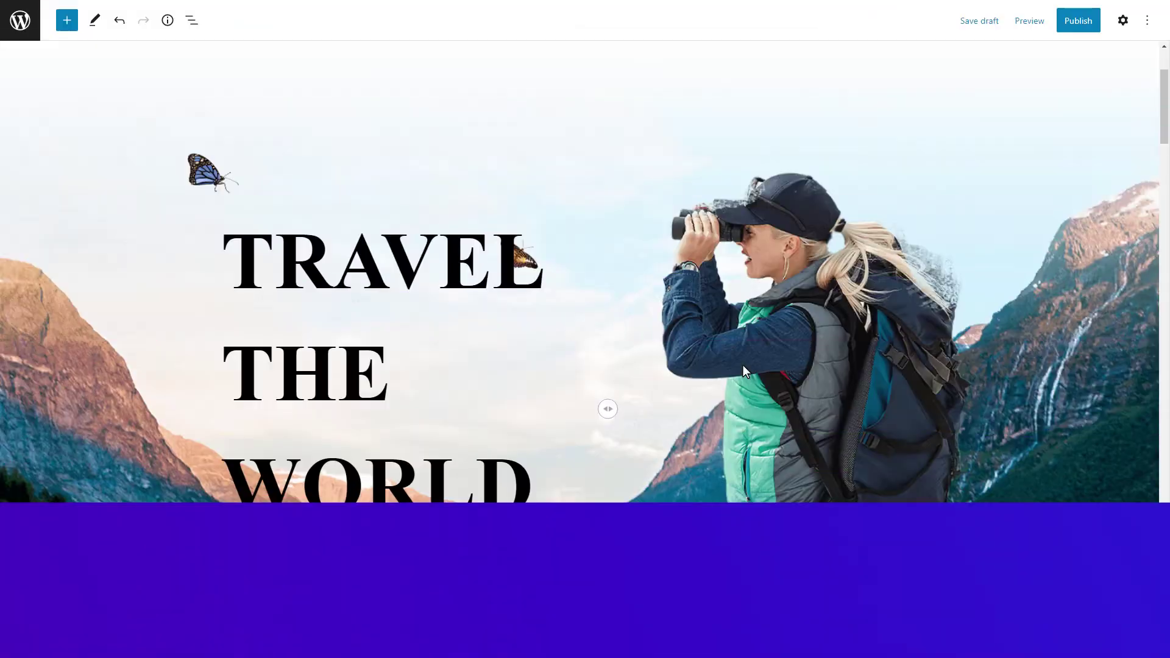
Scroll the editor down to the empty block beneath the 'Instagram Feed' heading
drag(1168, 108, 1167, 411)
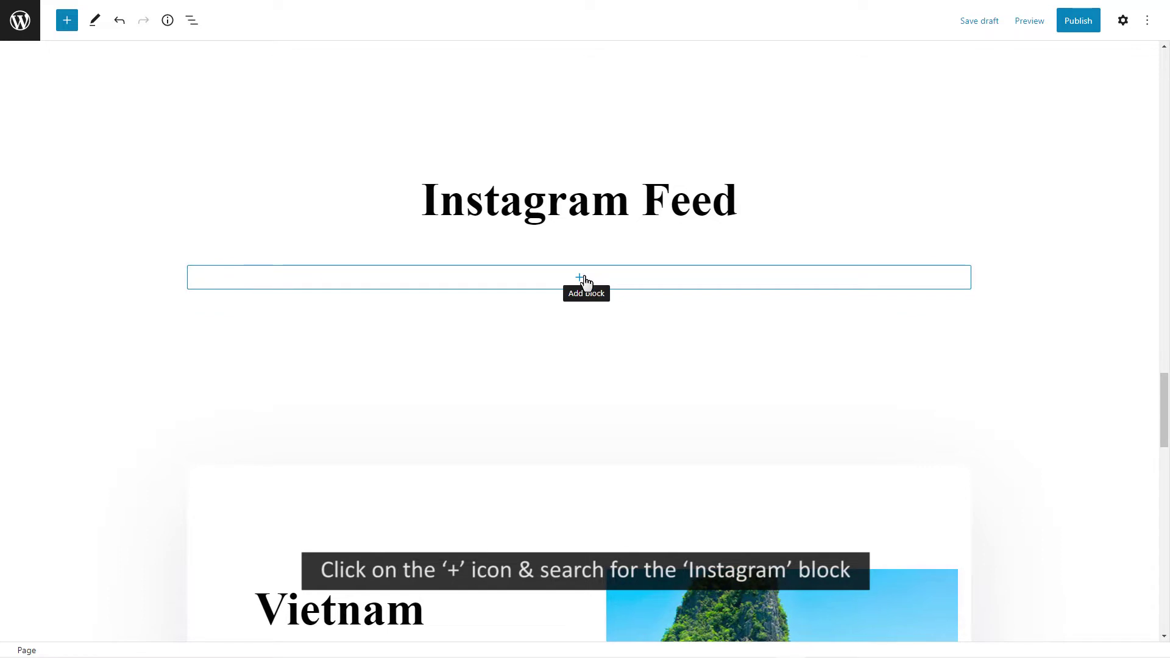
Insert an Instagram Feed block in the empty slot and show its Access Token settings
click(579, 277)
text(Instagram f)
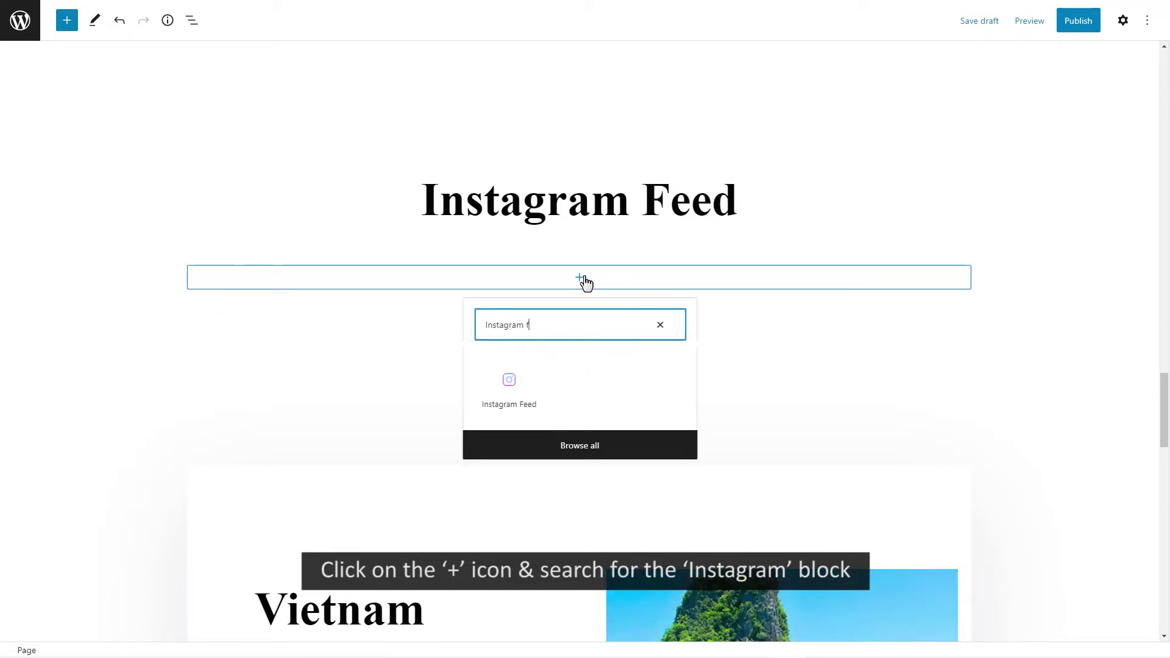
click(509, 390)
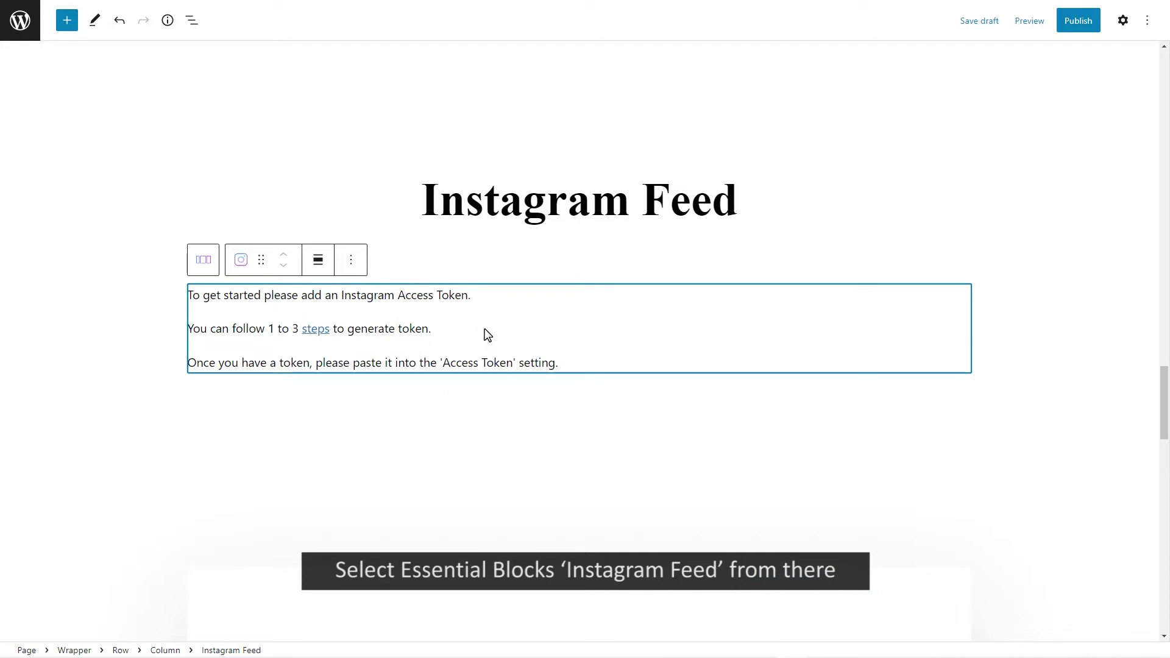
scroll(487, 334, up, 1)
click(1123, 22)
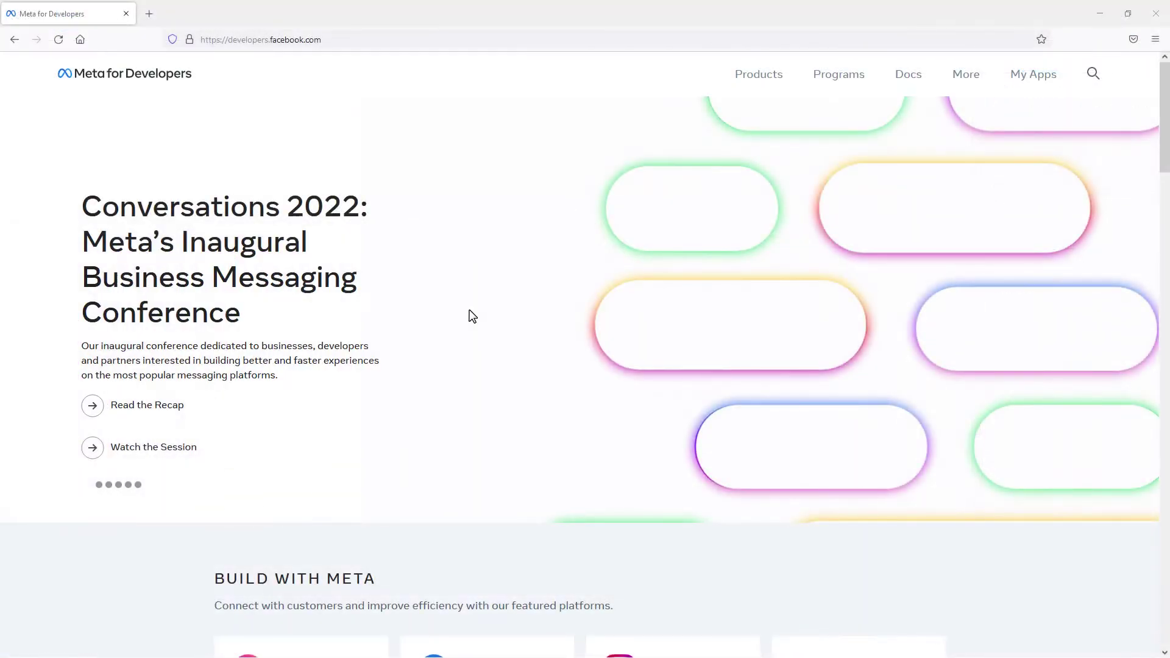
Create a Meta for Developers app of type None with display name 'My Feed'
click(1047, 78)
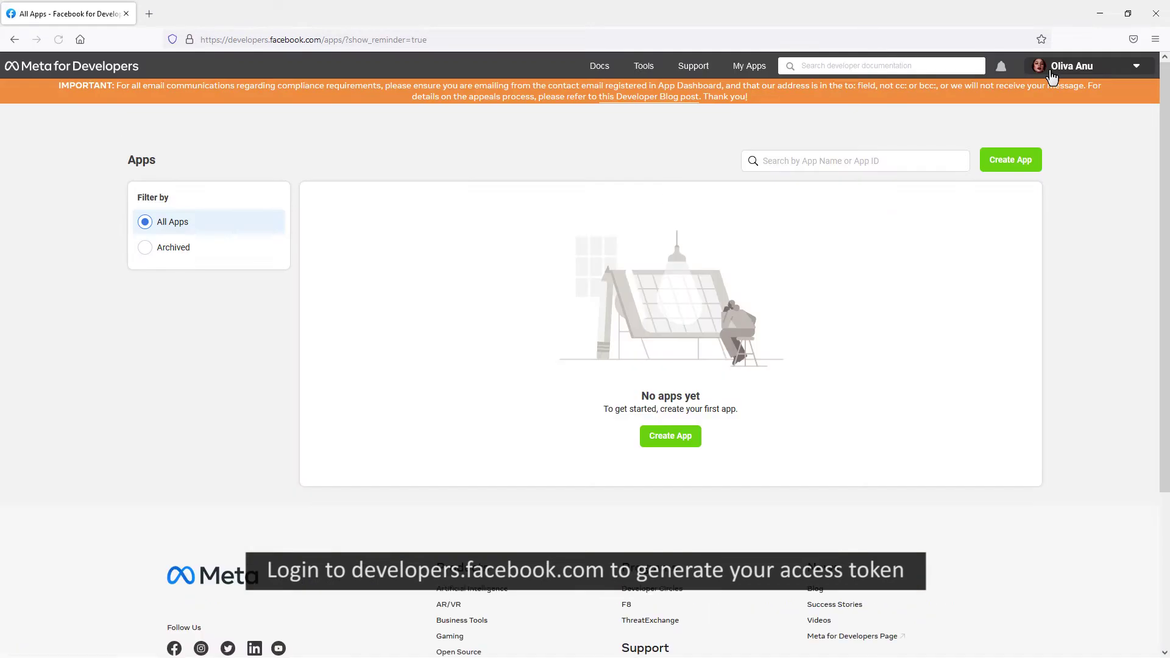
click(1016, 162)
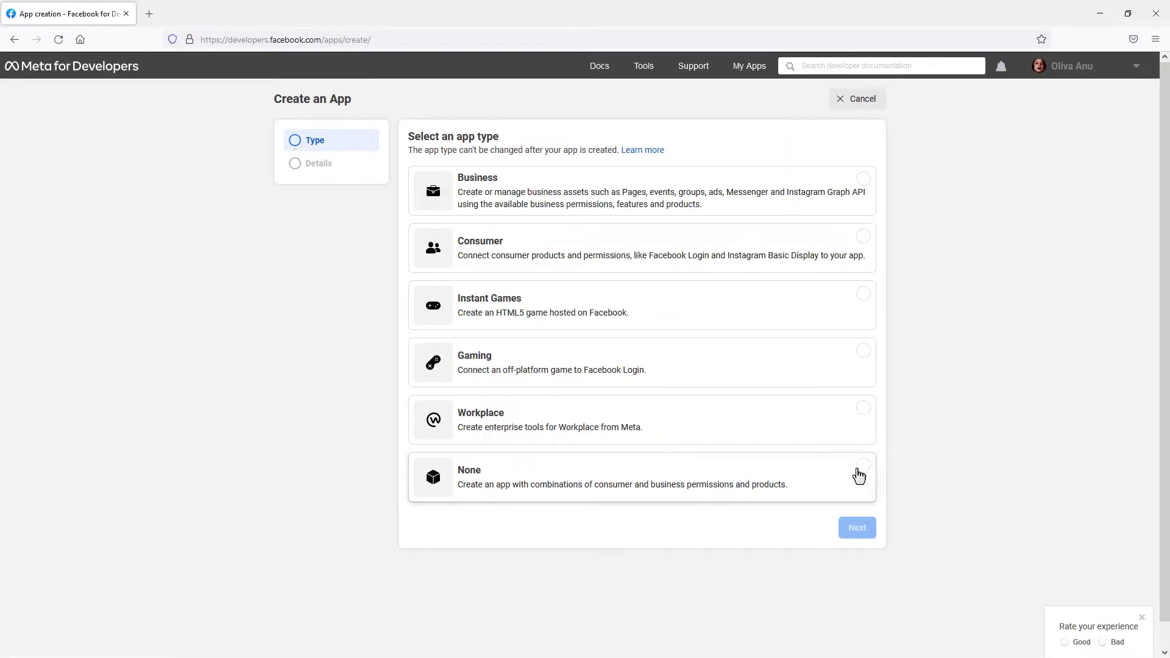
click(862, 474)
click(869, 530)
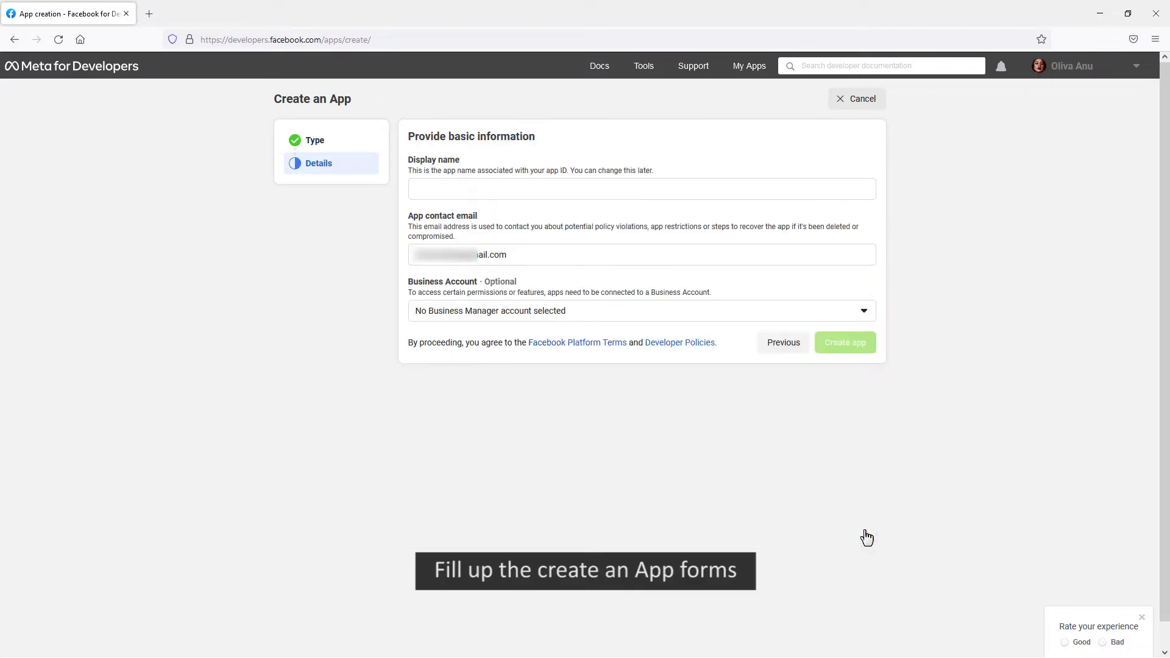
click(423, 188)
text(My Feed)
click(845, 343)
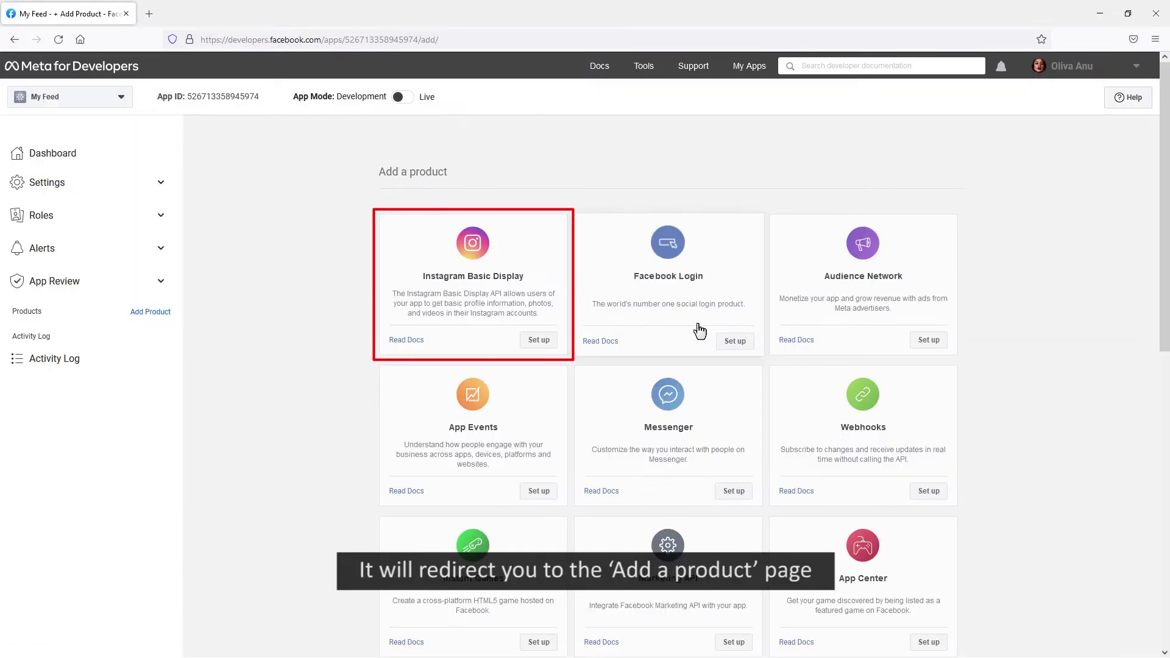
Add Instagram Basic Display to My Feed and create its Instagram app credentials
click(540, 340)
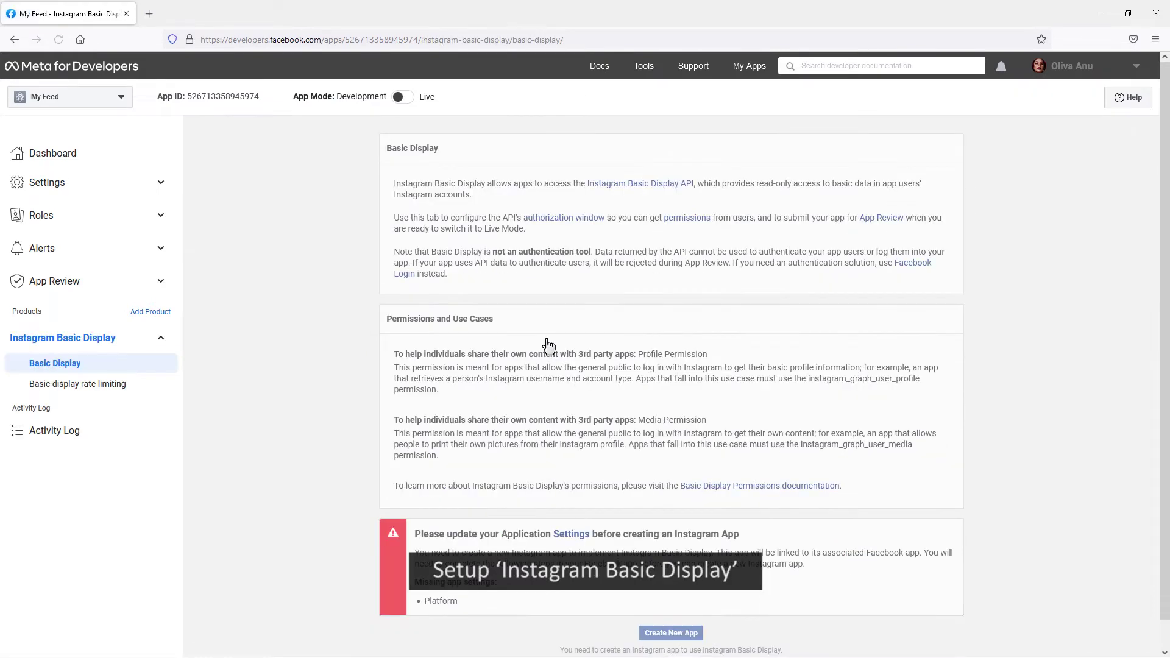
click(690, 634)
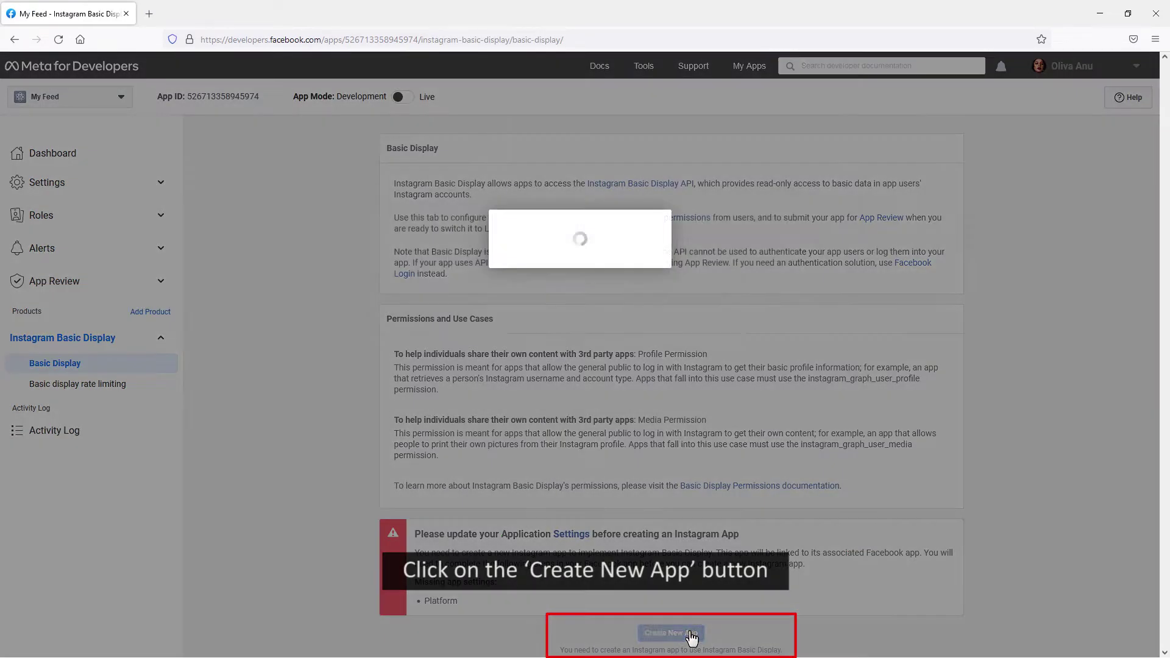
click(764, 353)
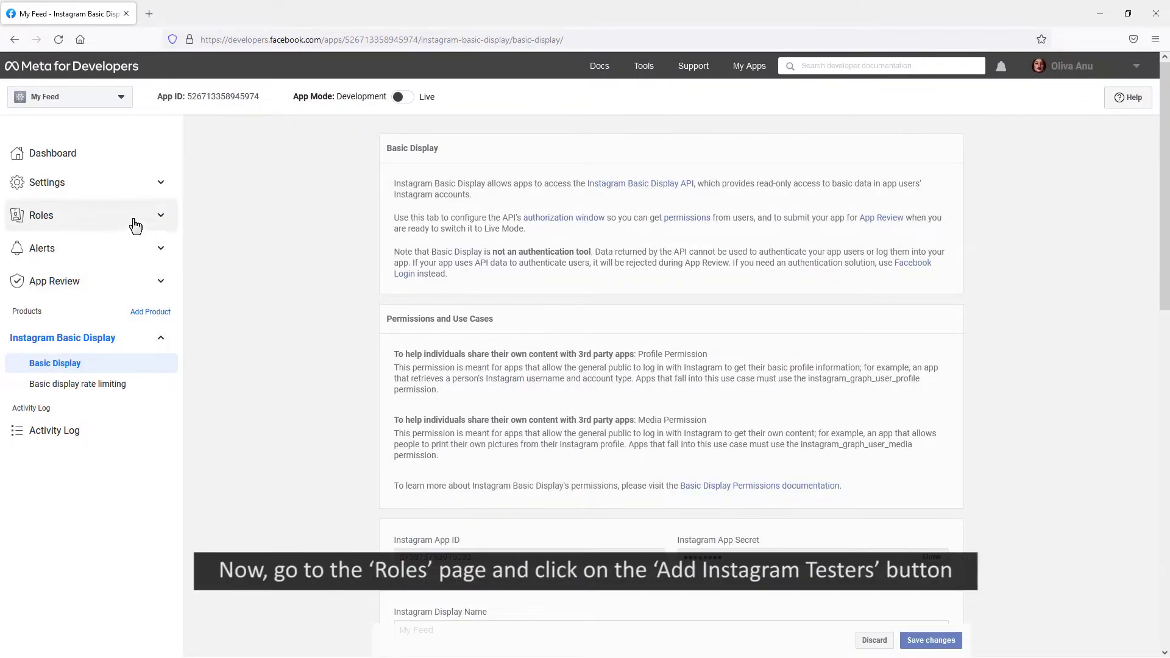
click(130, 219)
Invite the Instagram account as an Instagram Tester, then go to its Instagram account settings
click(95, 241)
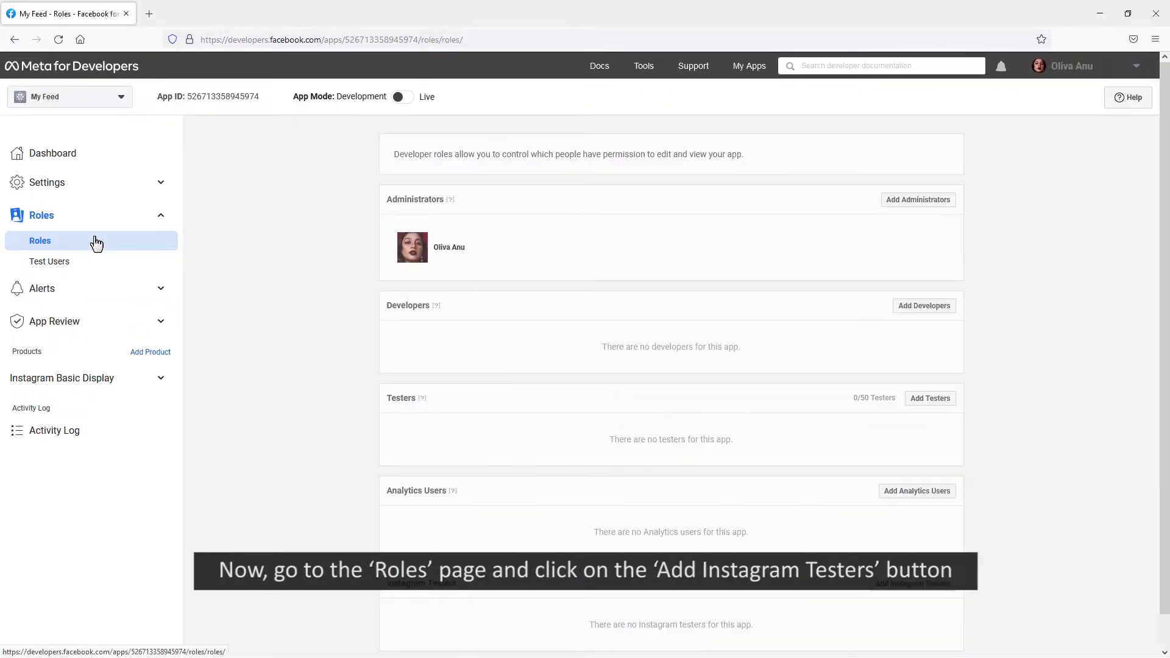
click(901, 585)
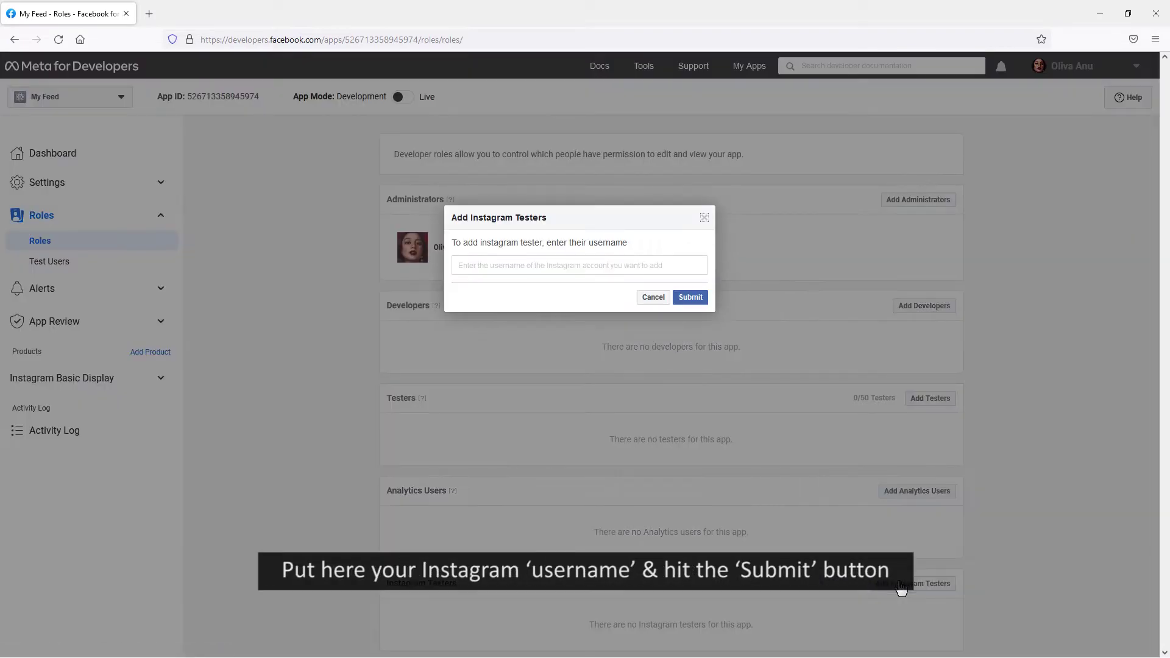
click(459, 264)
click(539, 292)
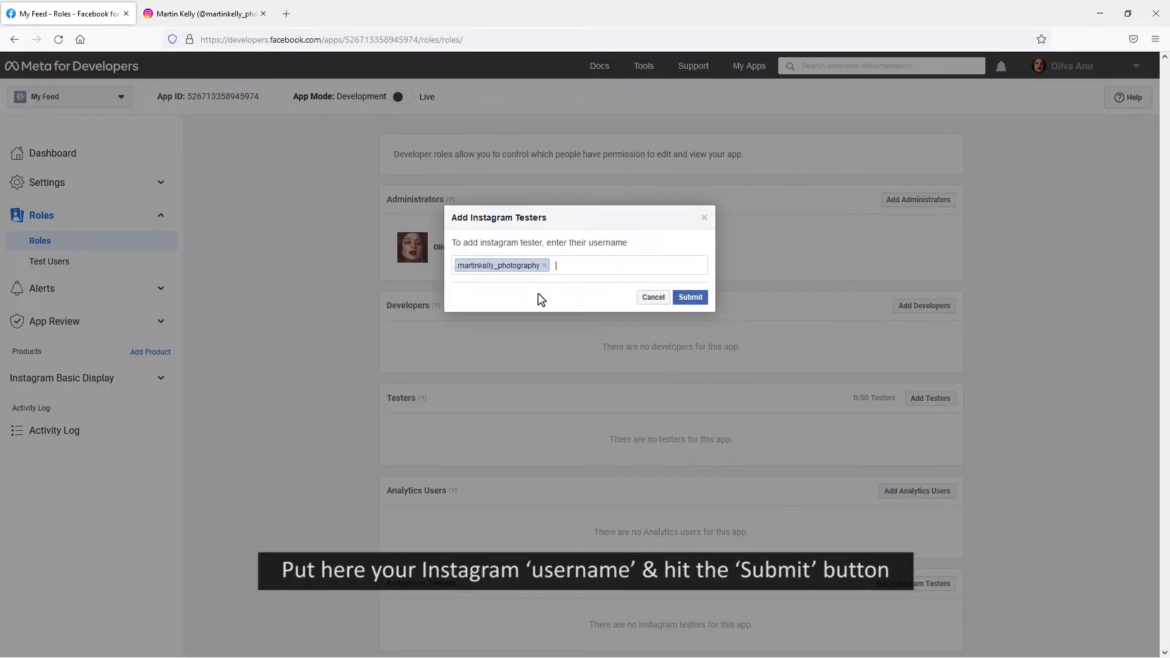
click(692, 298)
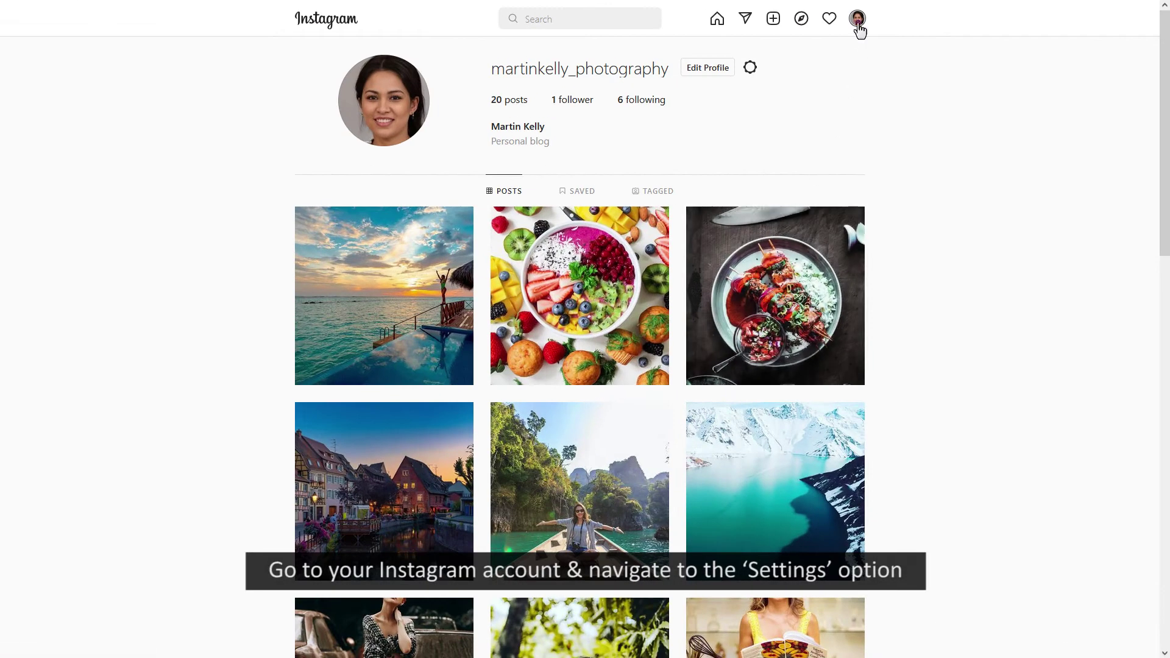
click(857, 19)
click(828, 90)
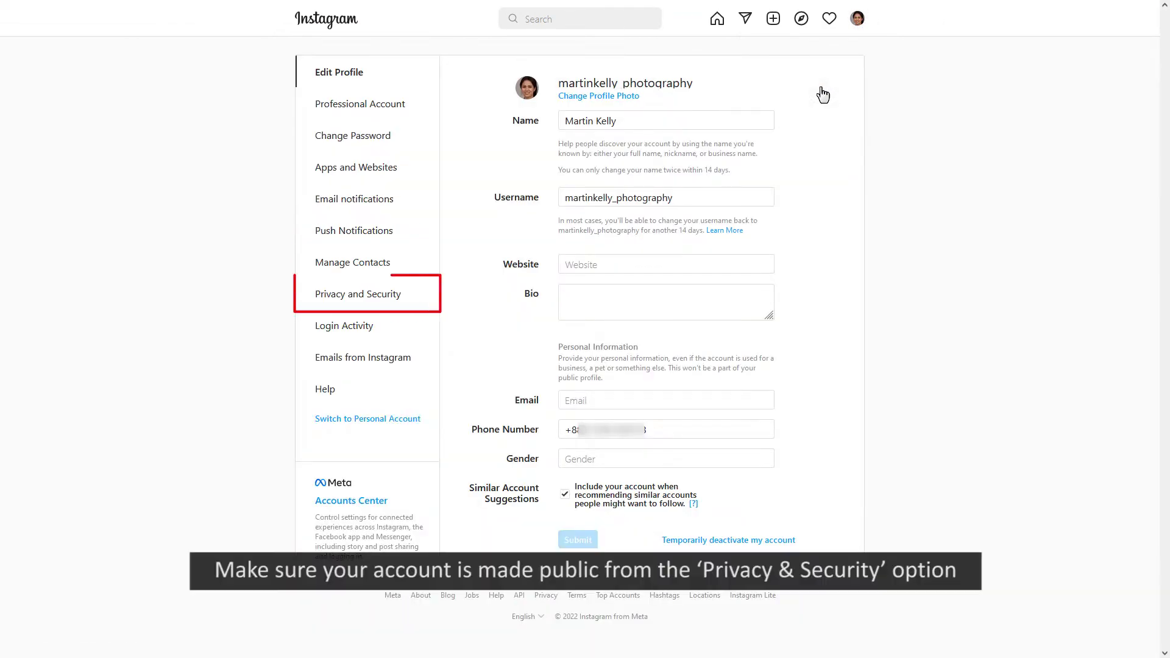
Keep the Instagram account public and accept the My Feed tester invite
click(408, 298)
click(480, 112)
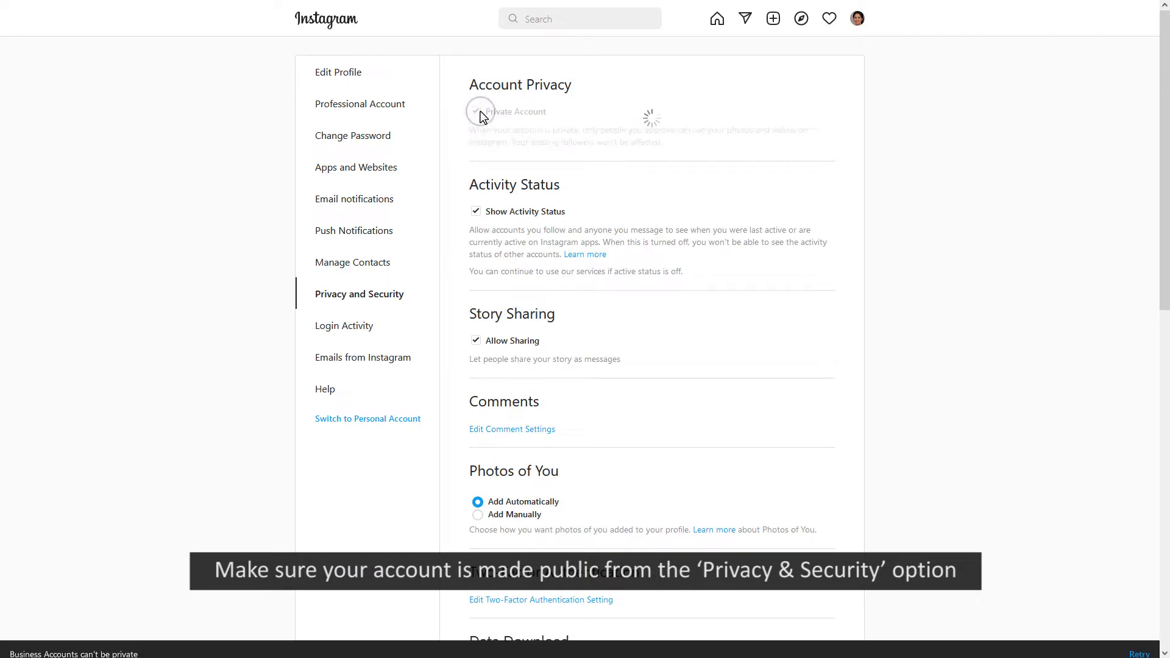
click(407, 168)
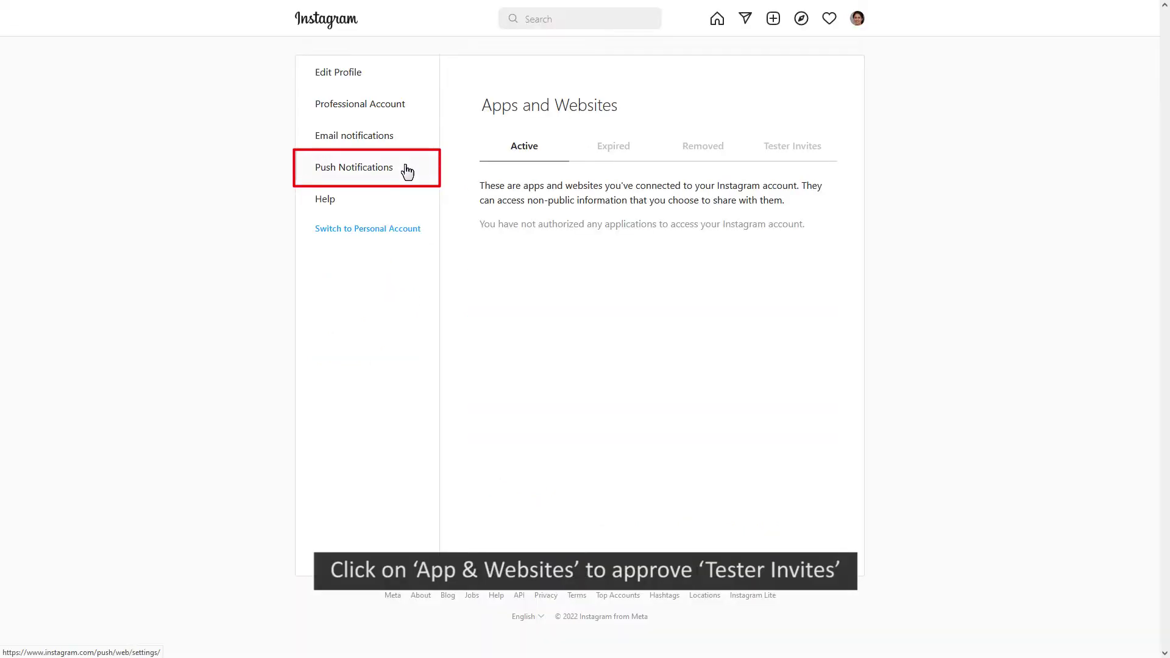
click(798, 148)
click(574, 216)
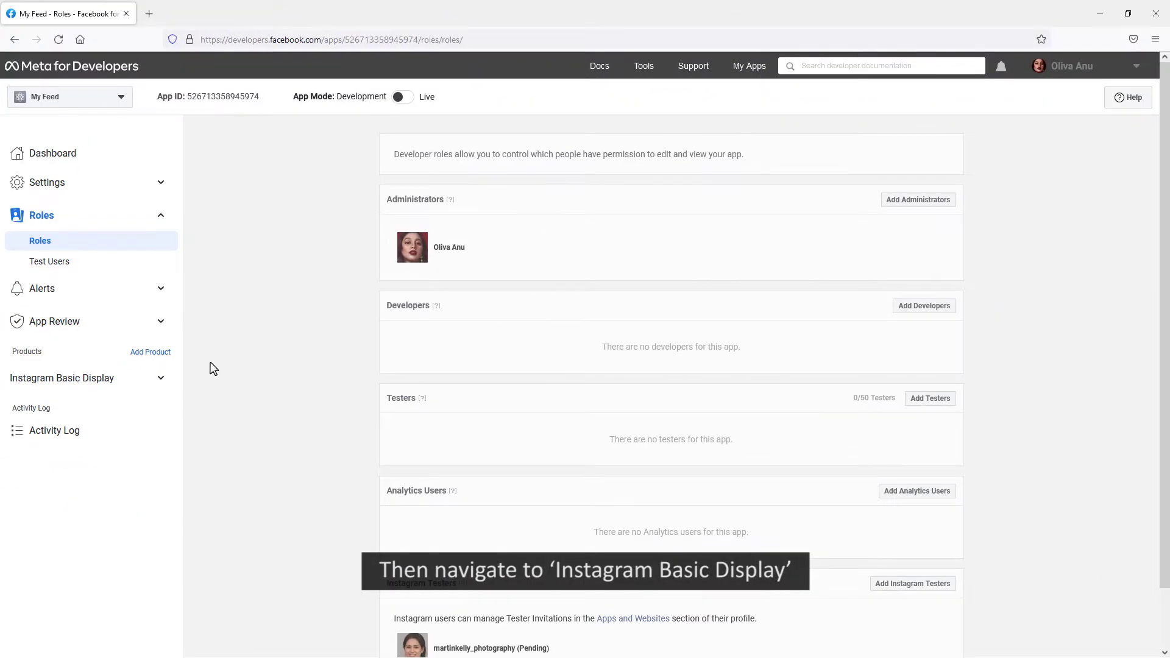
Generate a Basic Display user token for the tester, allow access, and copy the token
click(157, 379)
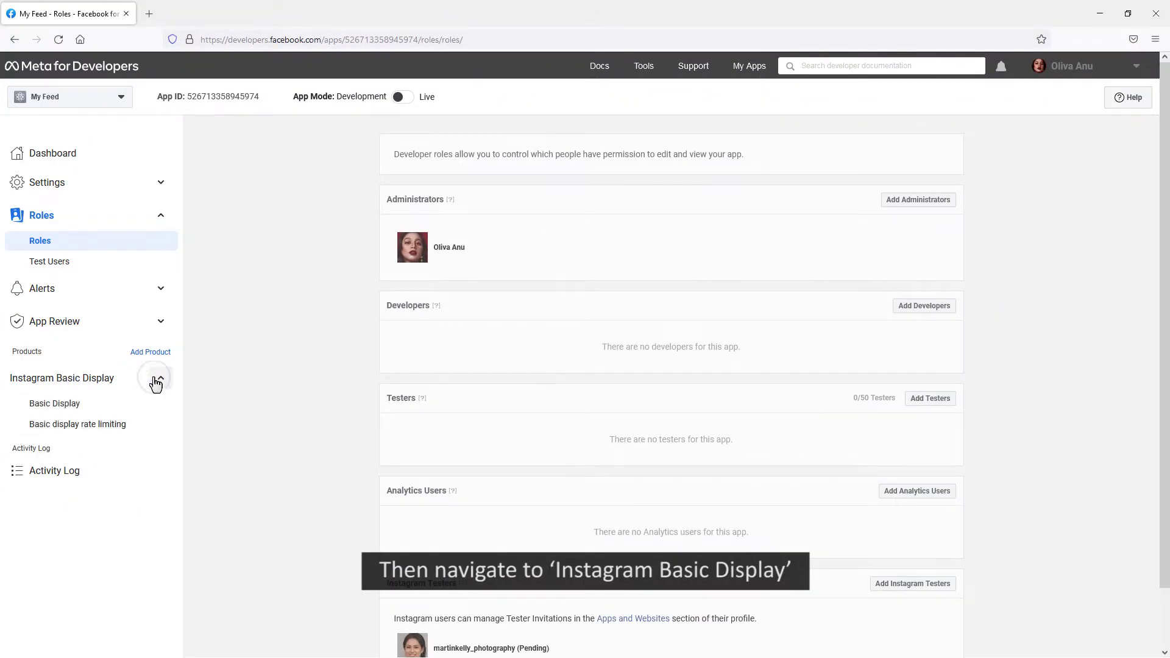
click(96, 404)
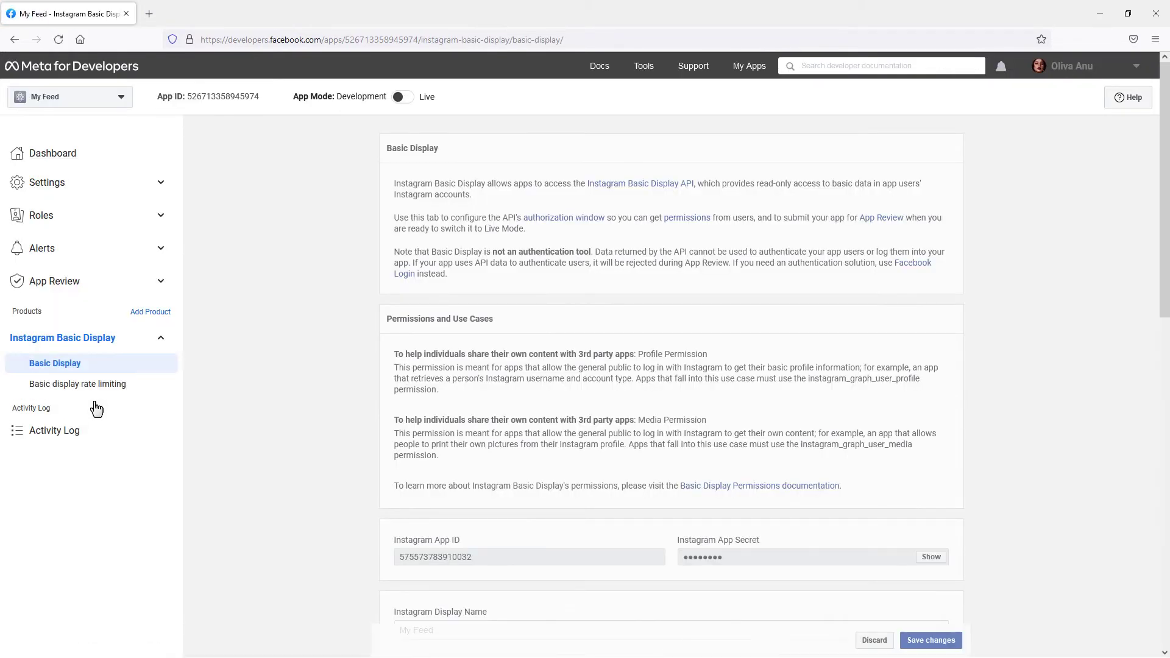
drag(1157, 194, 1158, 495)
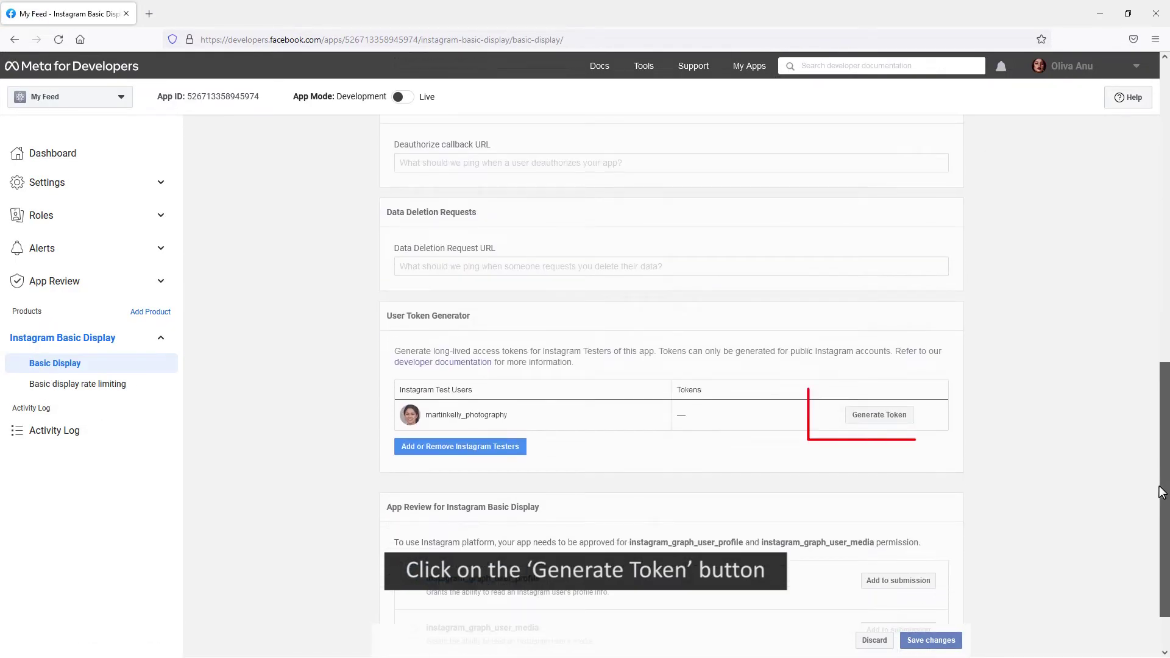
click(894, 422)
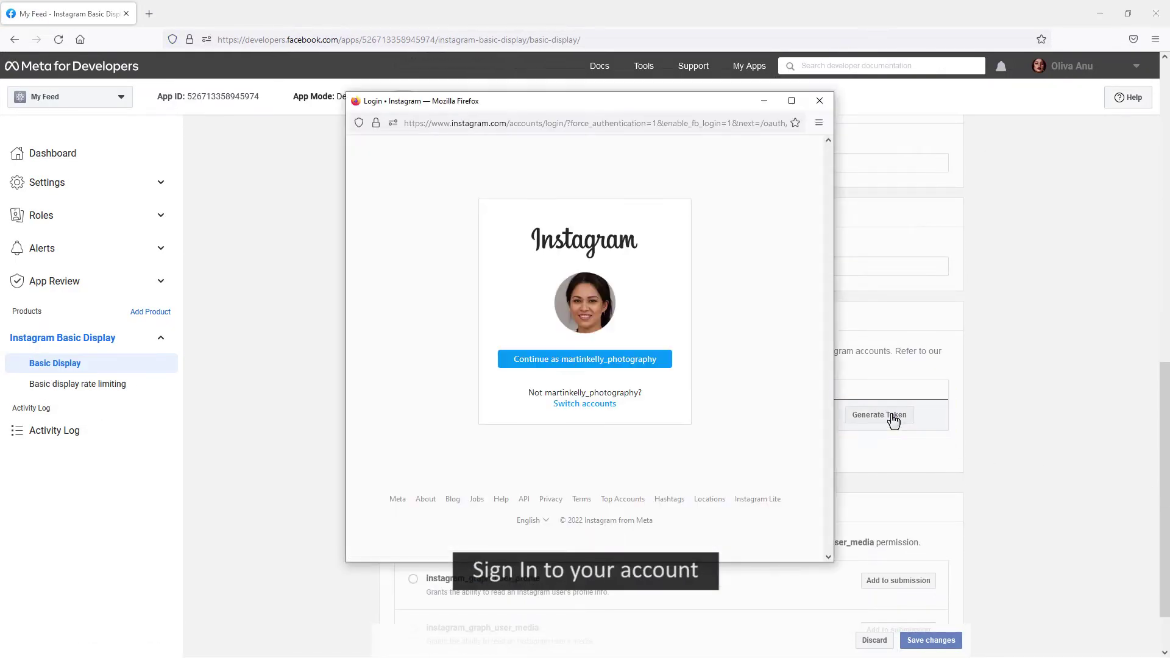
click(661, 362)
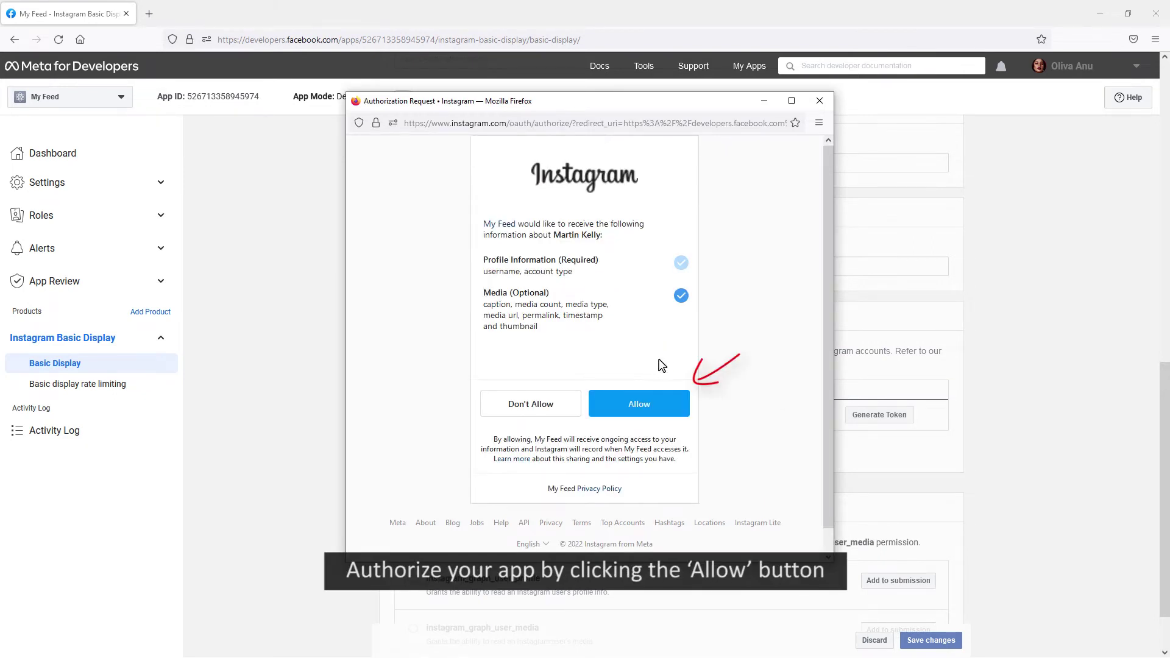
click(660, 406)
click(426, 333)
click(758, 369)
click(767, 404)
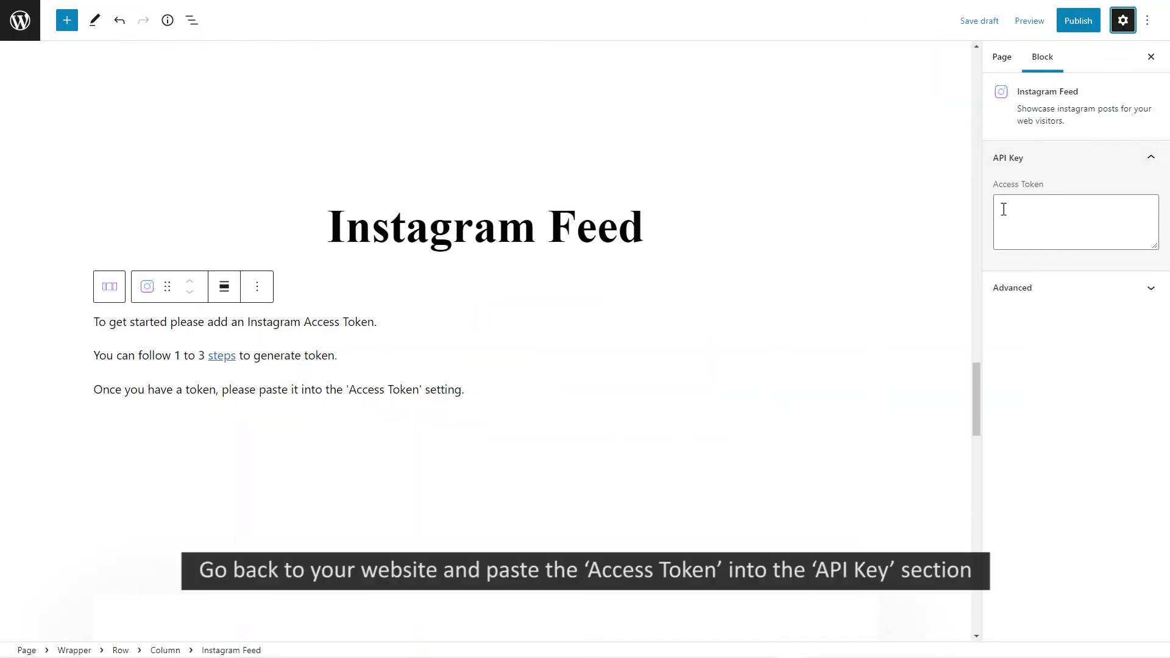
Paste the copied access token into the block's Access Token field
right_click(1004, 209)
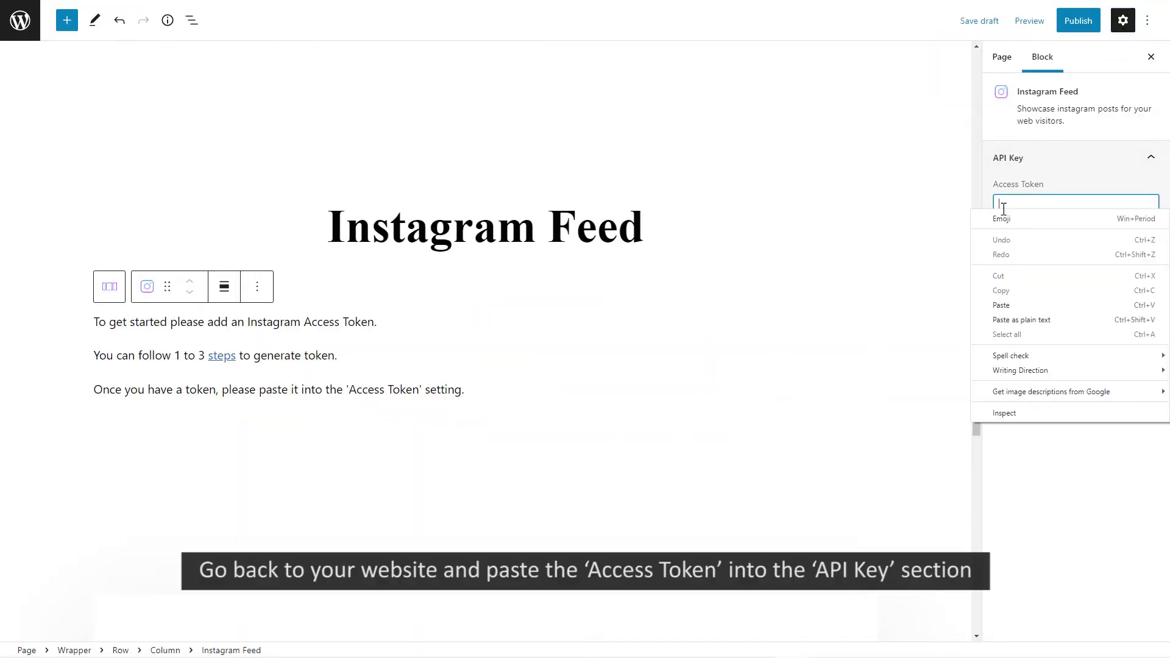
click(1047, 310)
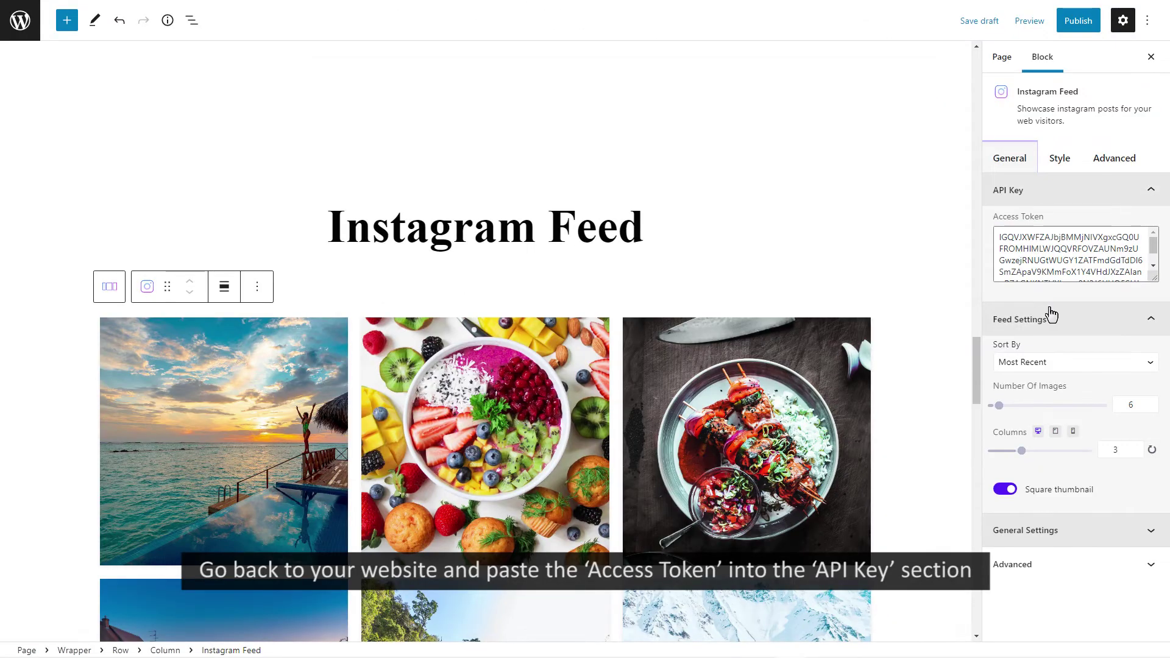
scroll(977, 390, down, 3)
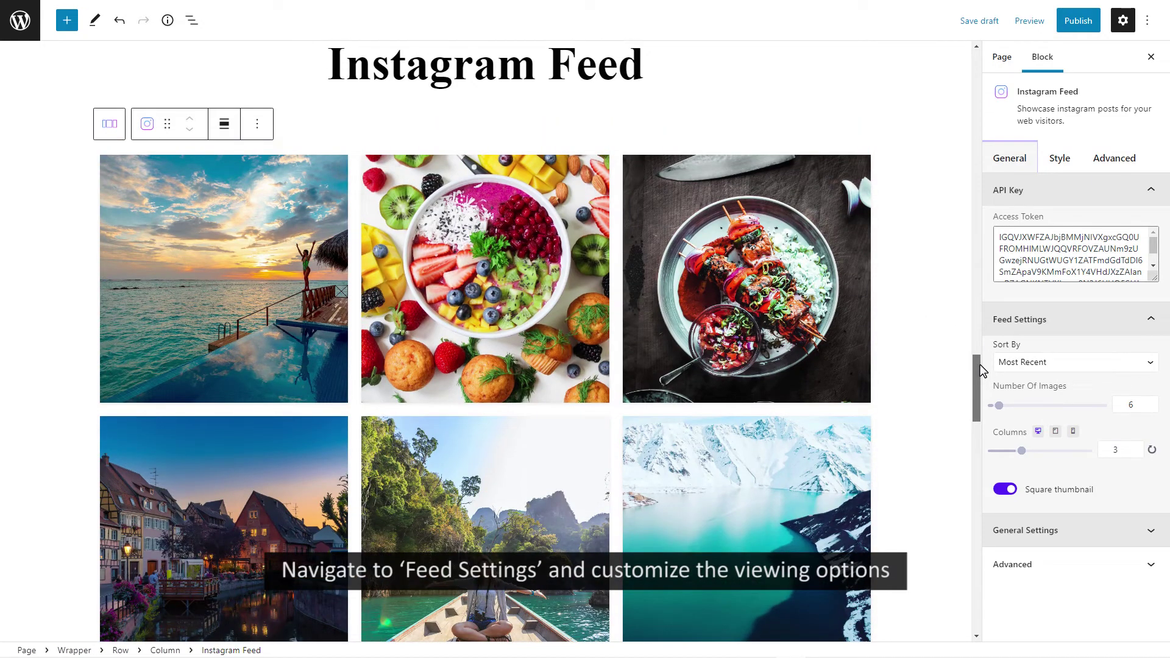
Try Least Recent sorting, then set Sort By back to Most Recent
click(1121, 362)
click(1061, 391)
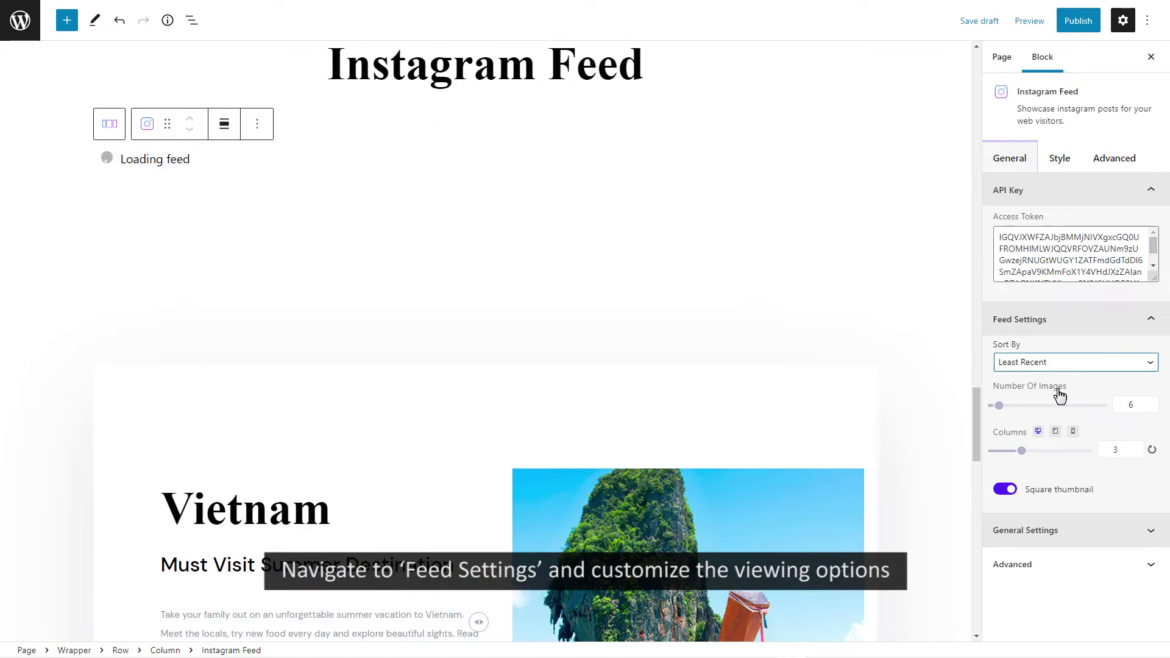
click(1050, 366)
click(1045, 376)
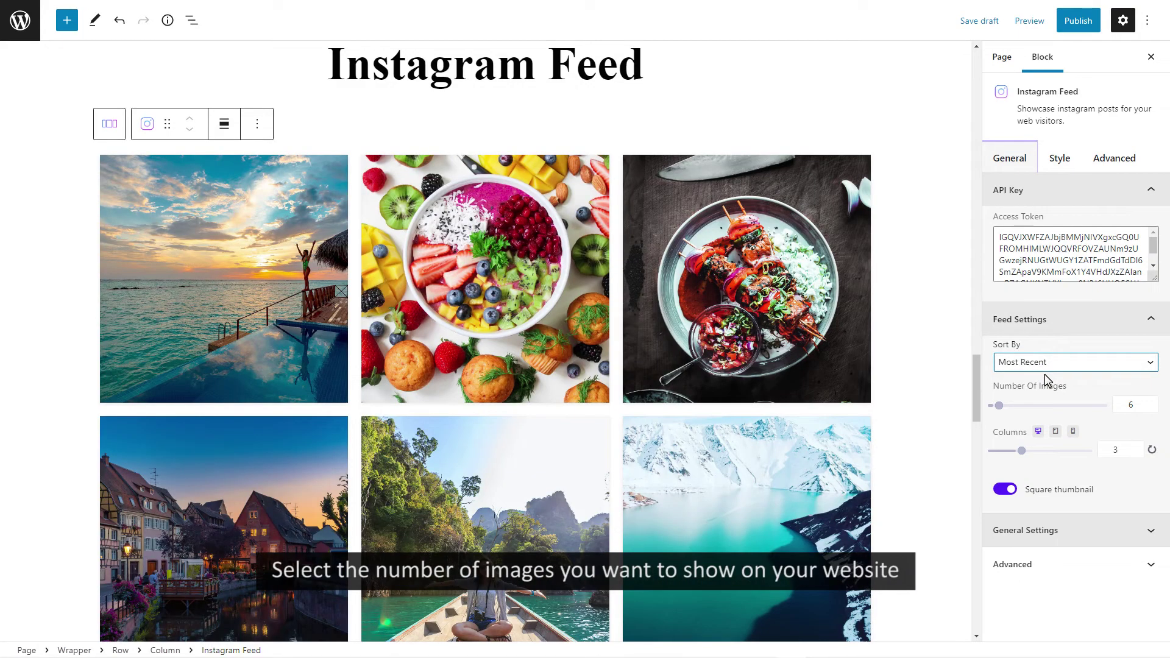
Set Number Of Images to 6 and Columns to 3, after trying 9 images and 2 columns
double_click(1129, 402)
text(9)
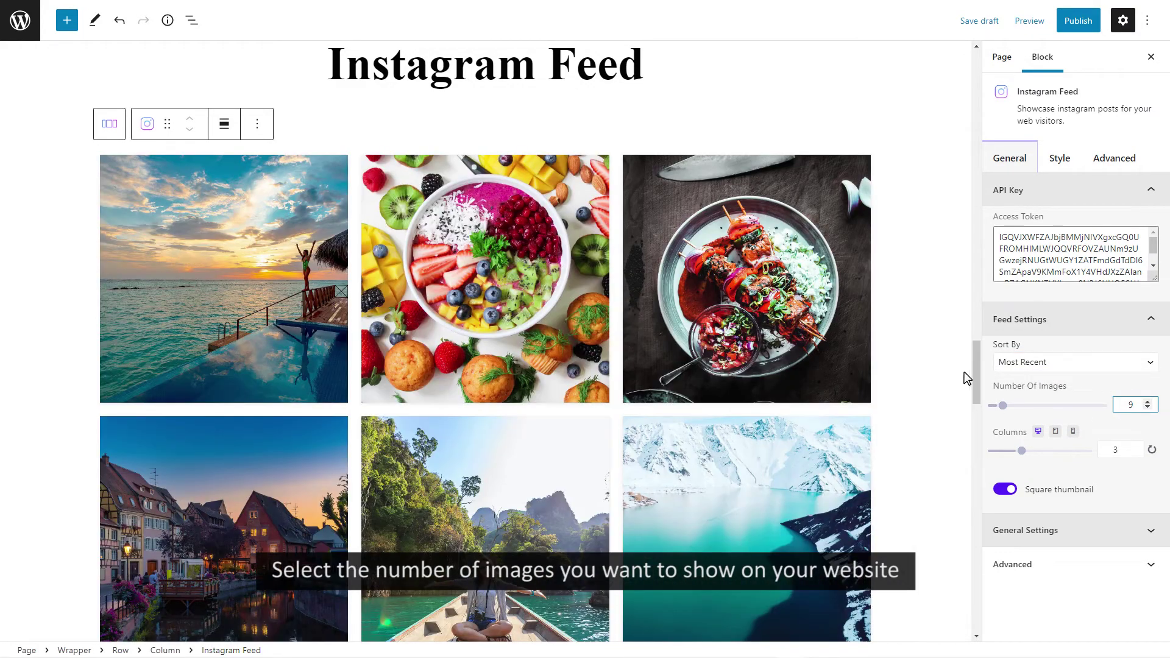
mouse_move(976, 363)
mouse_down()
mouse_move(974, 403)
mouse_move(959, 365)
mouse_up()
double_click(1128, 405)
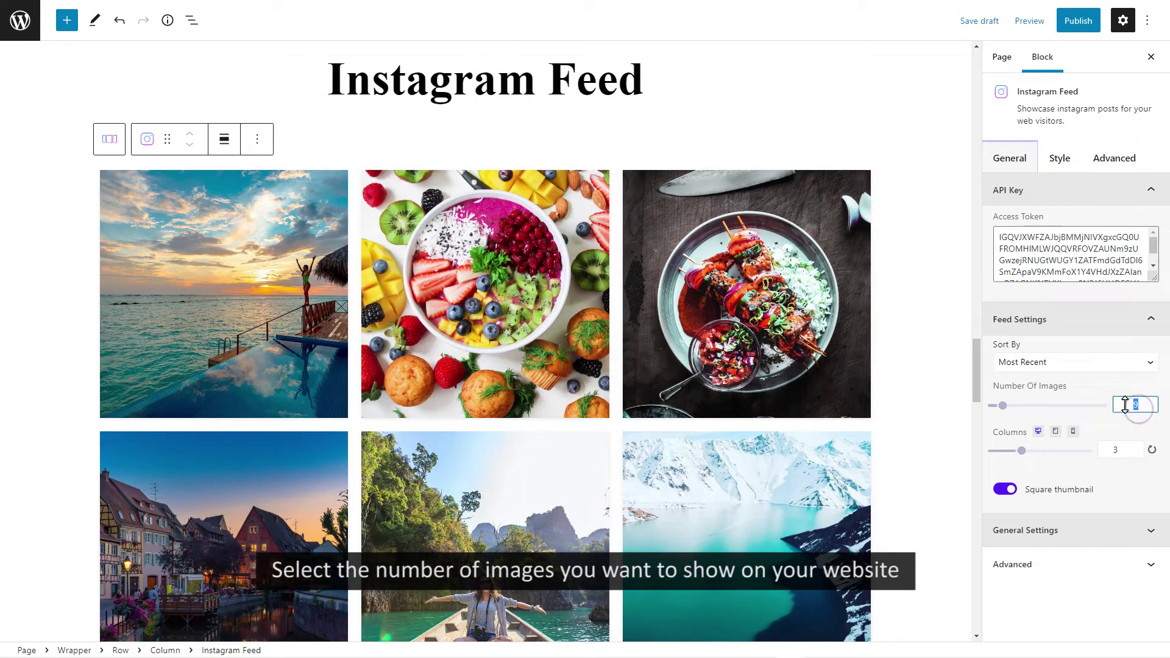
text(6)
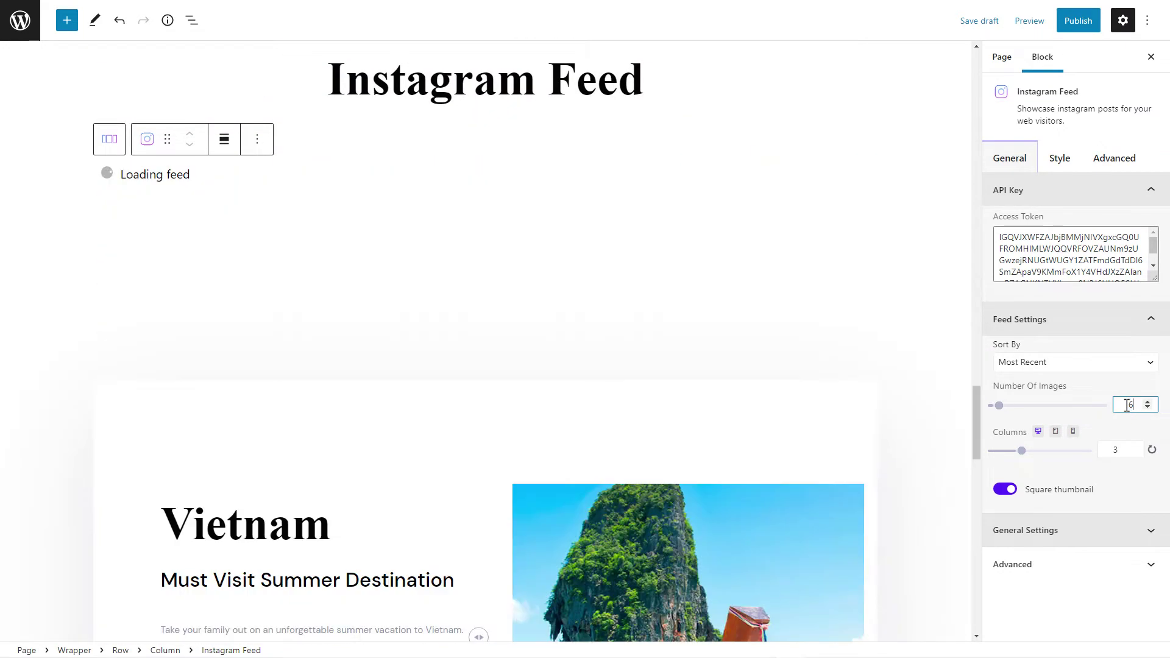
click(1132, 452)
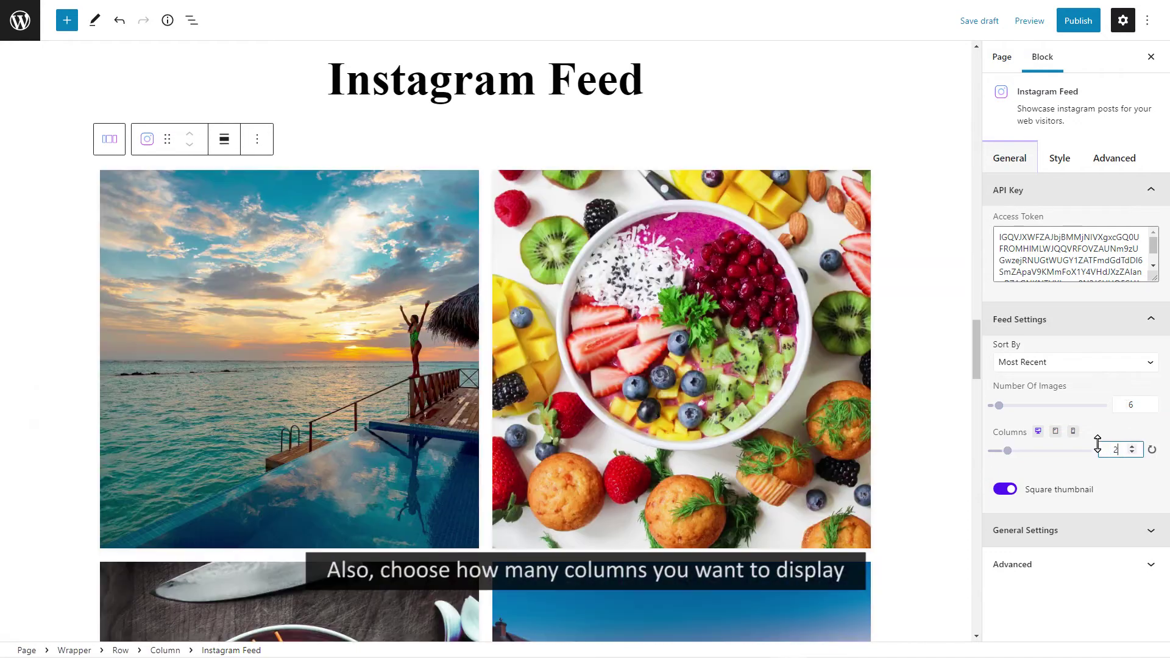
double_click(1118, 450)
text(3)
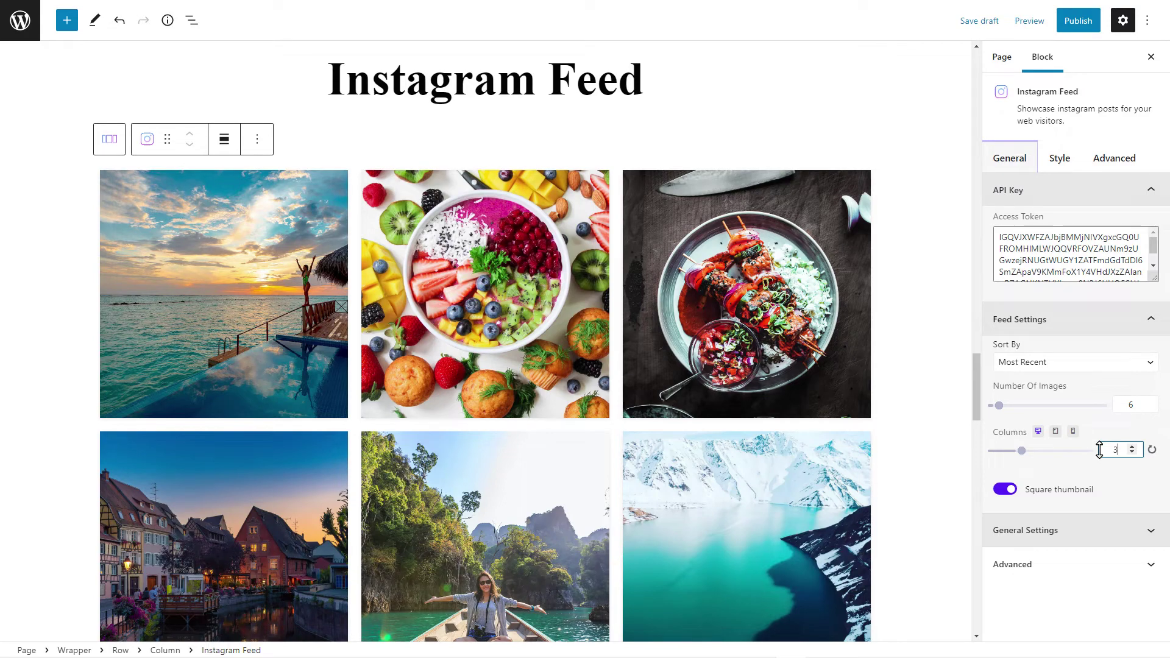
Set General Settings Layout to Card with Content Outter style, after trying Content Inner
click(1071, 535)
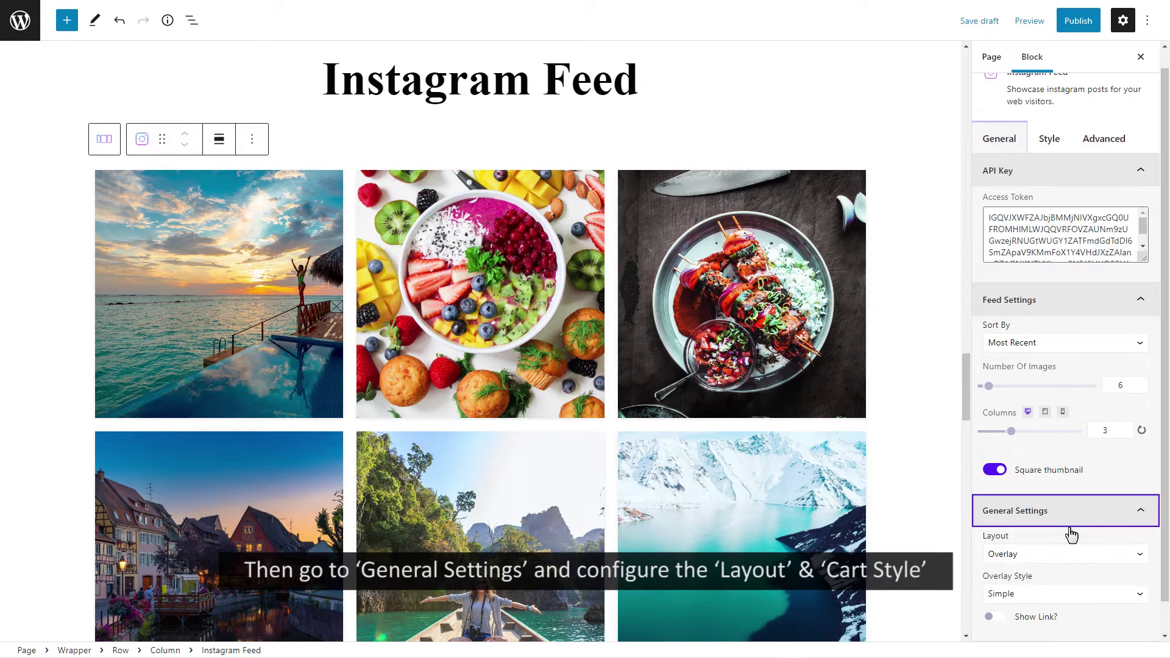
click(1071, 554)
click(1063, 565)
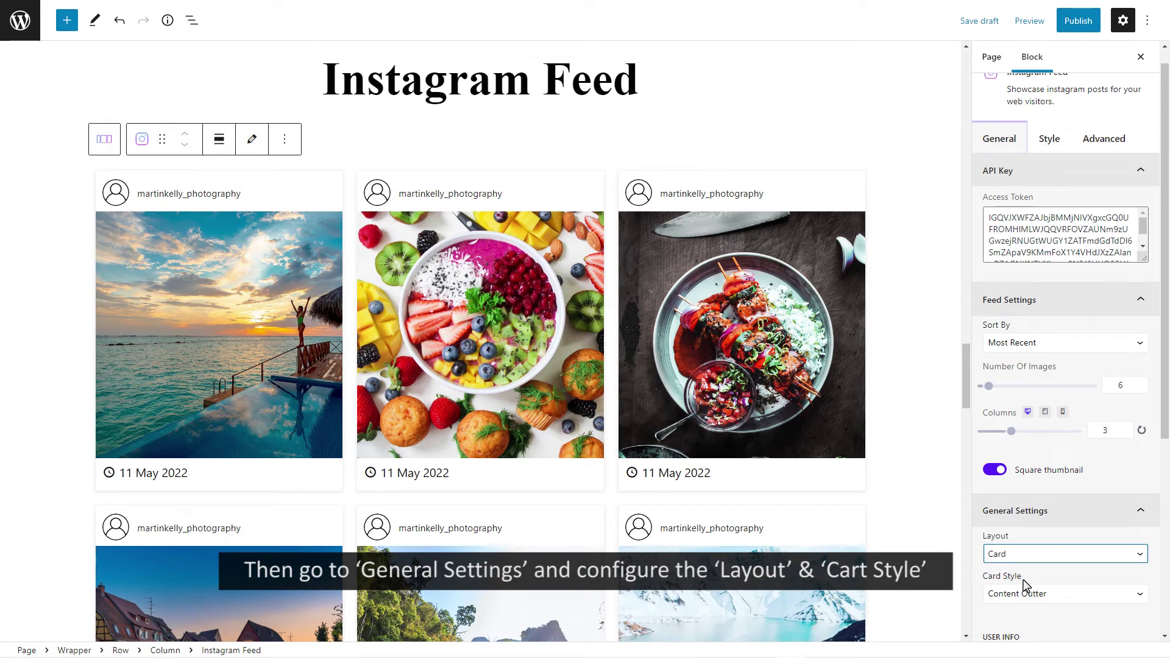
click(1068, 596)
click(1056, 622)
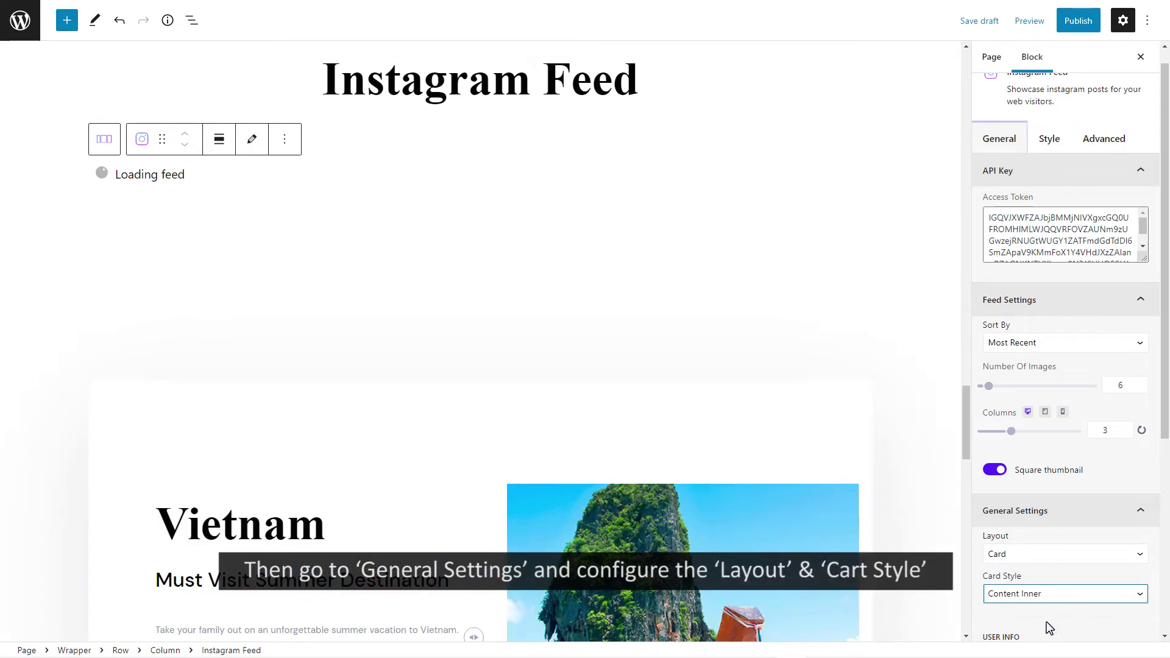
click(1046, 599)
click(1043, 603)
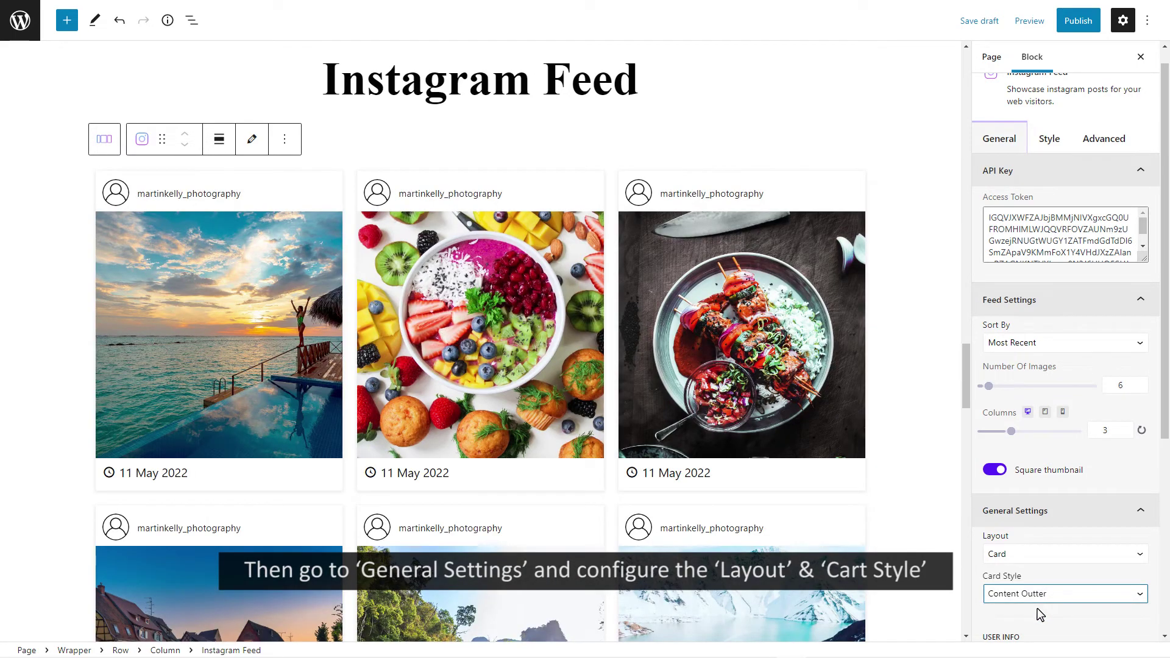
scroll(1039, 614, down, 4)
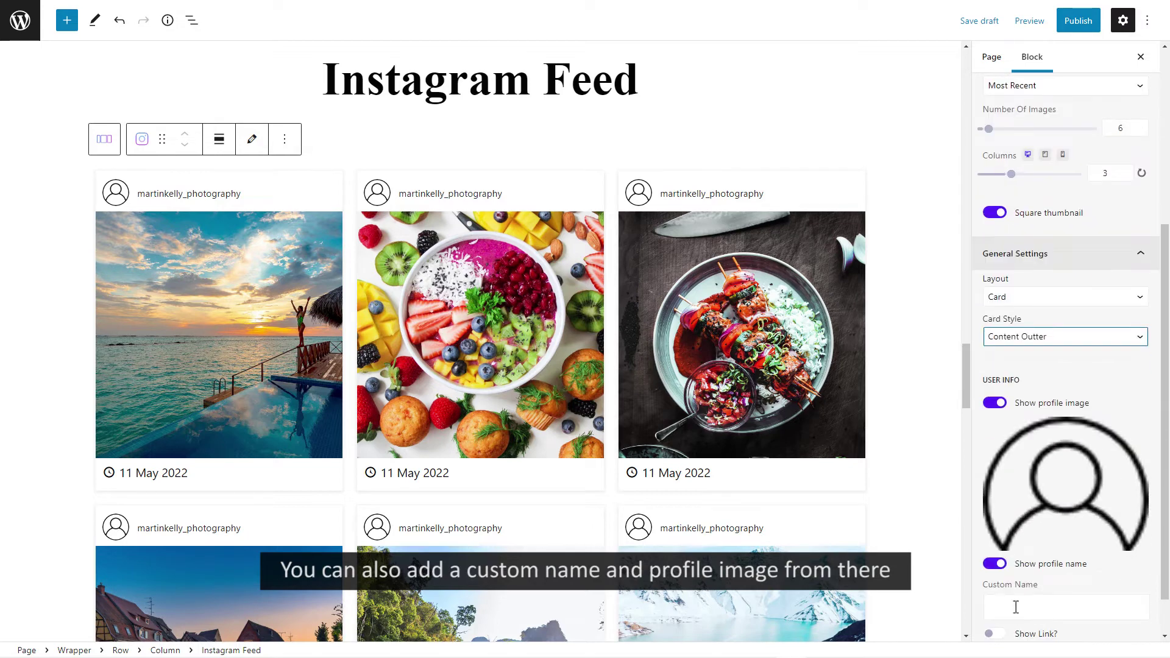
Enter a custom profile name in the USER INFO Custom Name field
scroll(1015, 607, down, 1)
click(997, 553)
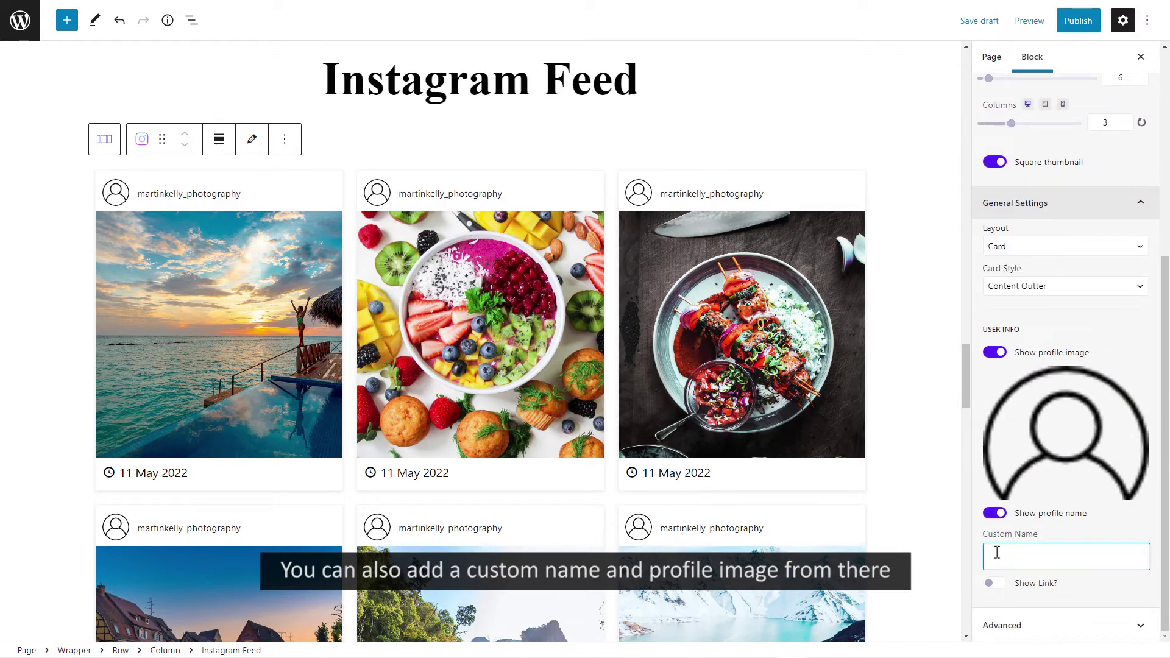
text(Oliv)
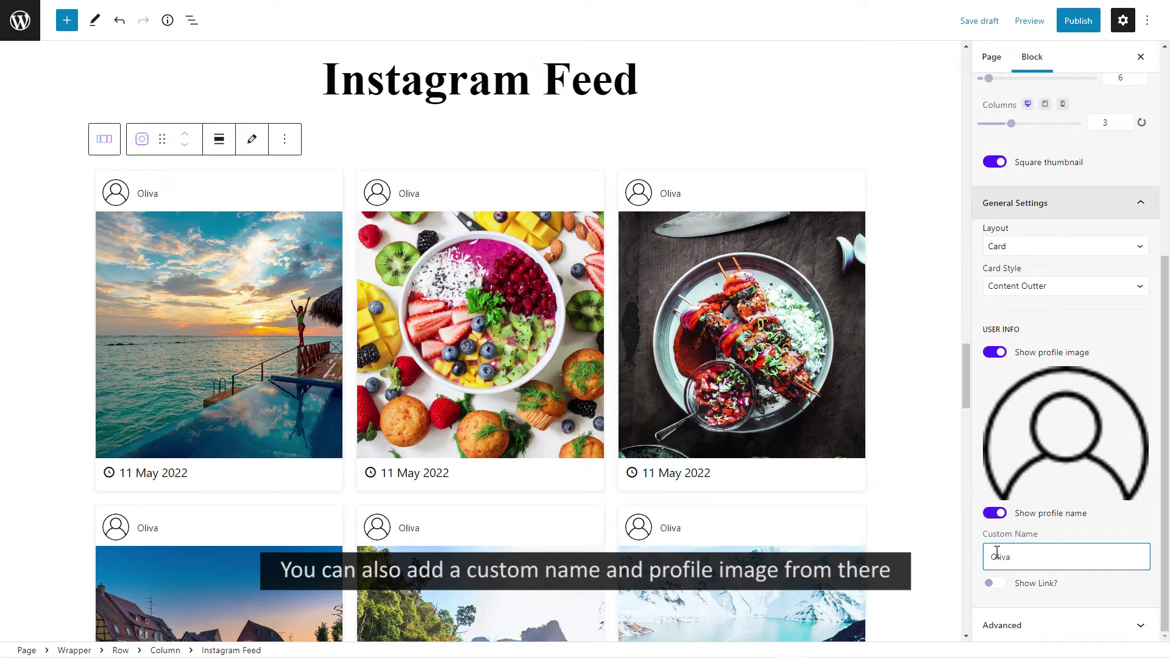
text(a)
scroll(962, 405, down, 3)
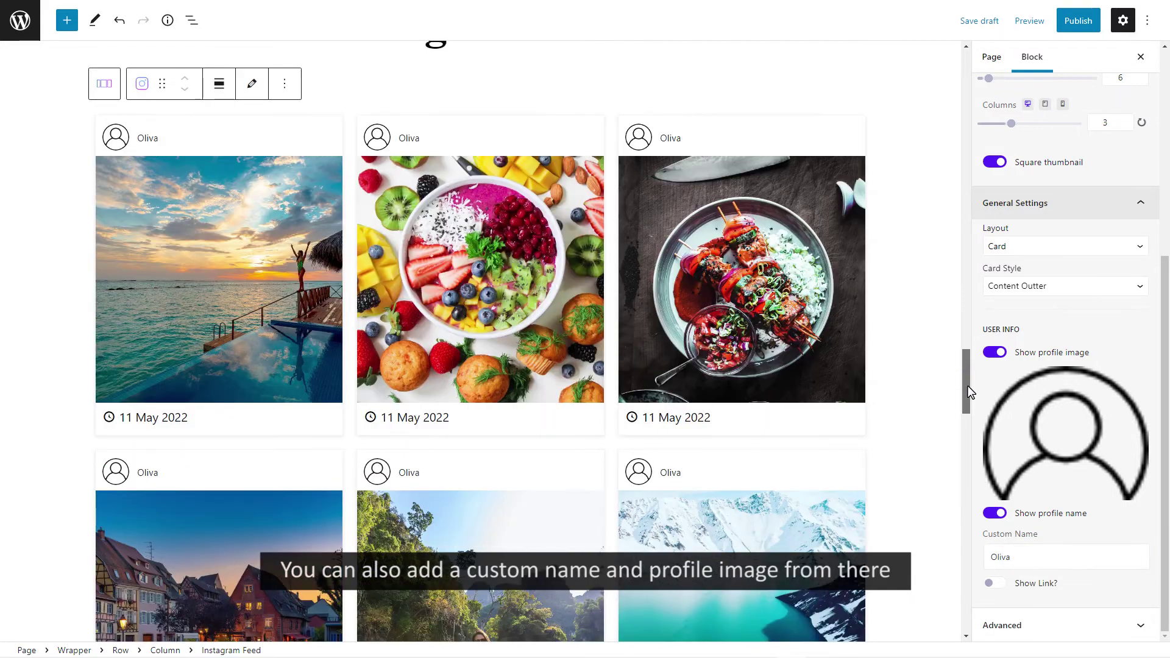
scroll(969, 399, up, 3)
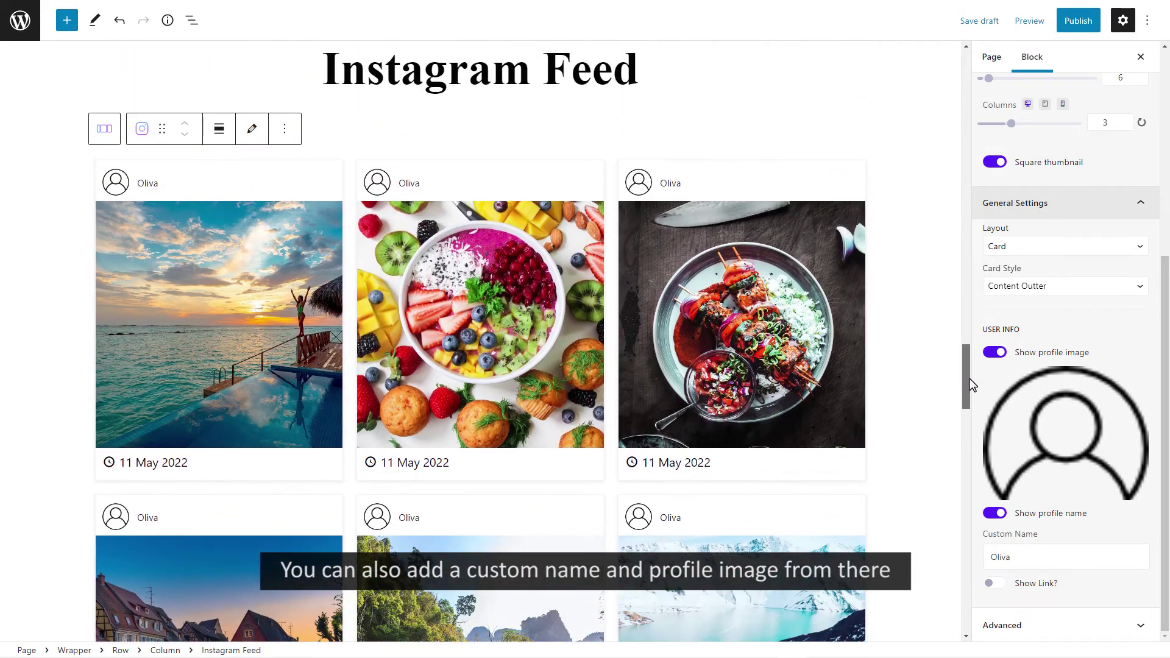
scroll(973, 384, up, 1)
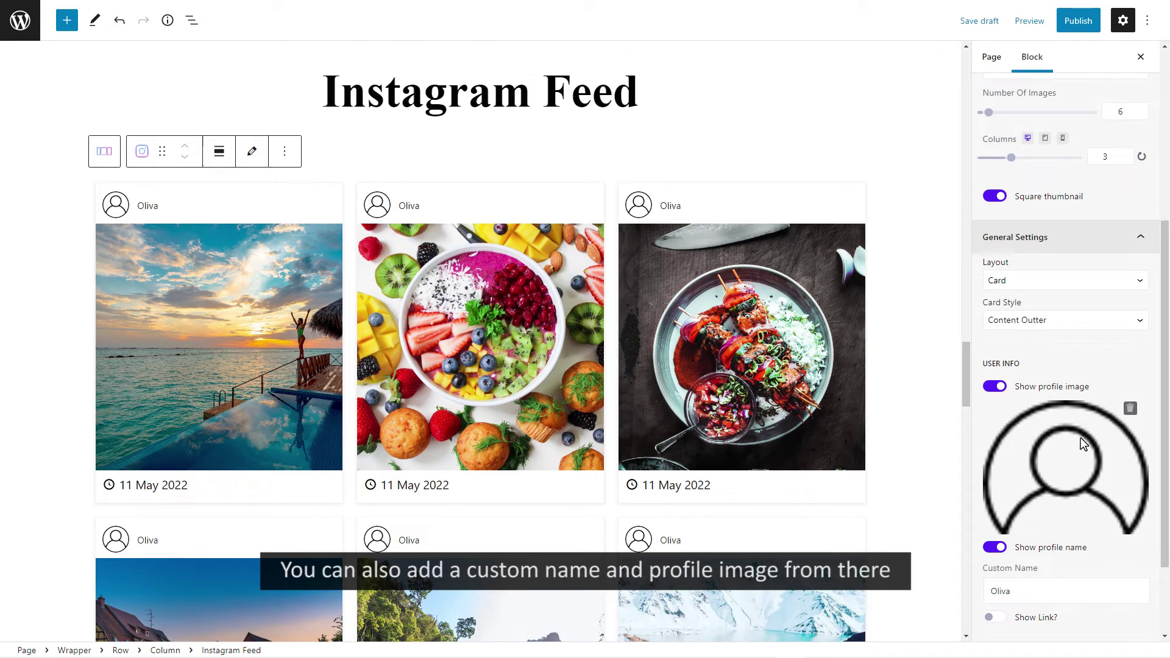
Replace the default avatar with the woman's portrait from the Media Library
click(1128, 411)
click(1066, 434)
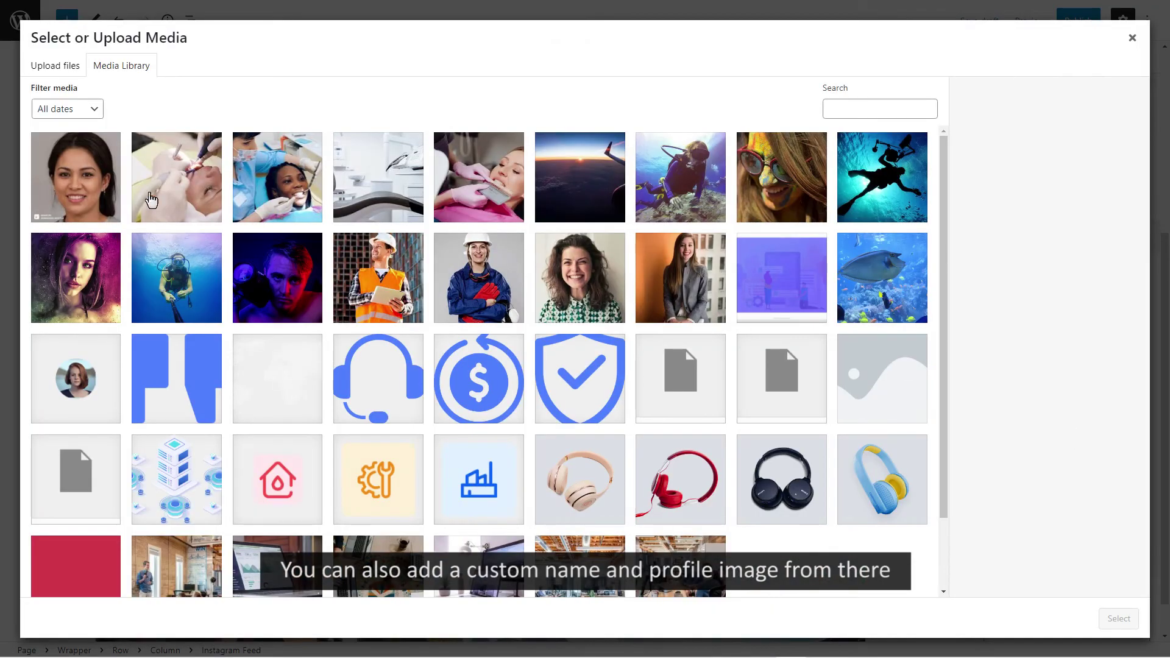
click(90, 183)
click(1119, 618)
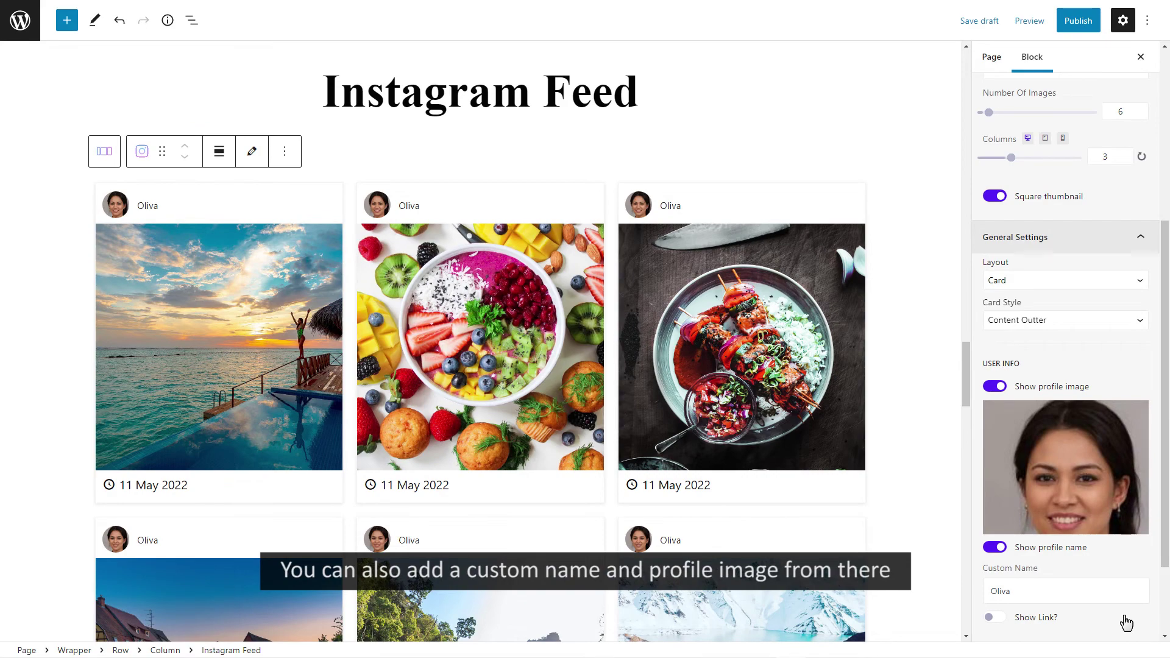
mouse_move(963, 365)
mouse_down()
mouse_move(964, 386)
mouse_move(962, 374)
mouse_up()
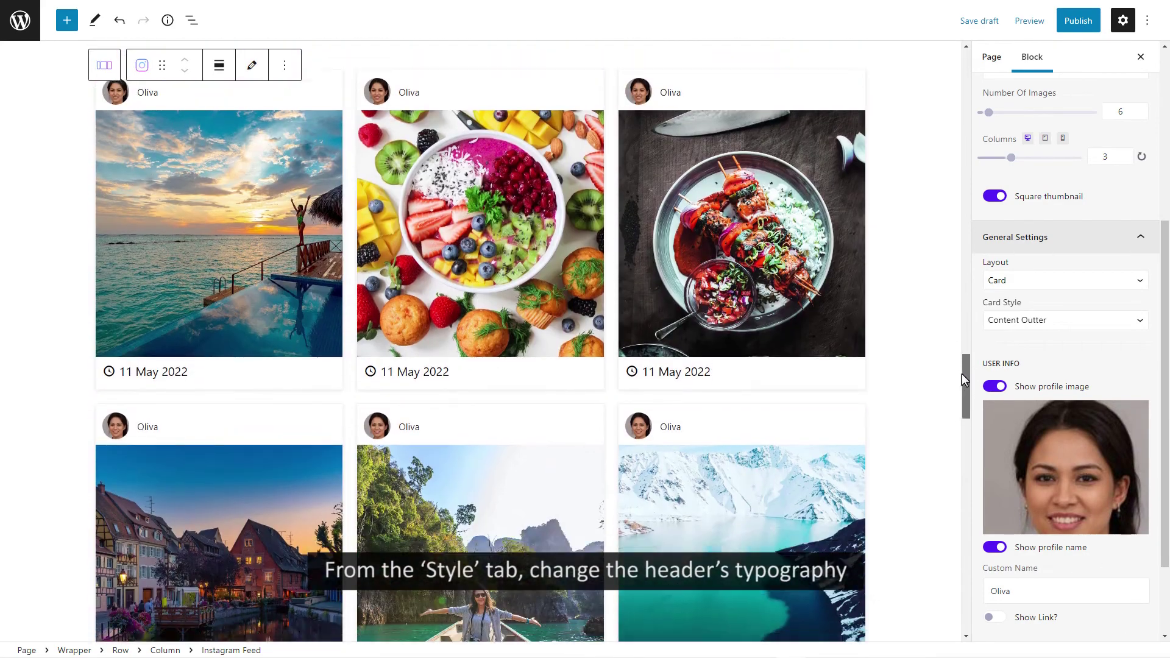
scroll(961, 375, down, 1)
scroll(1013, 232, up, 5)
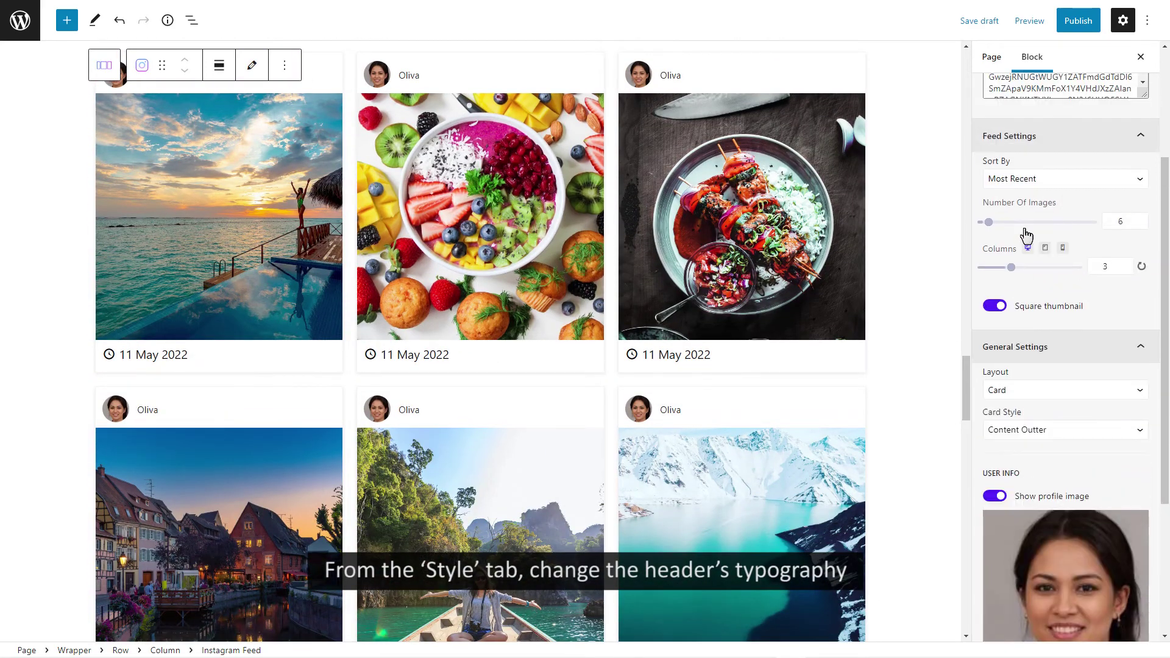
Give the feed a 10 px border radius in the Style settings
click(1064, 159)
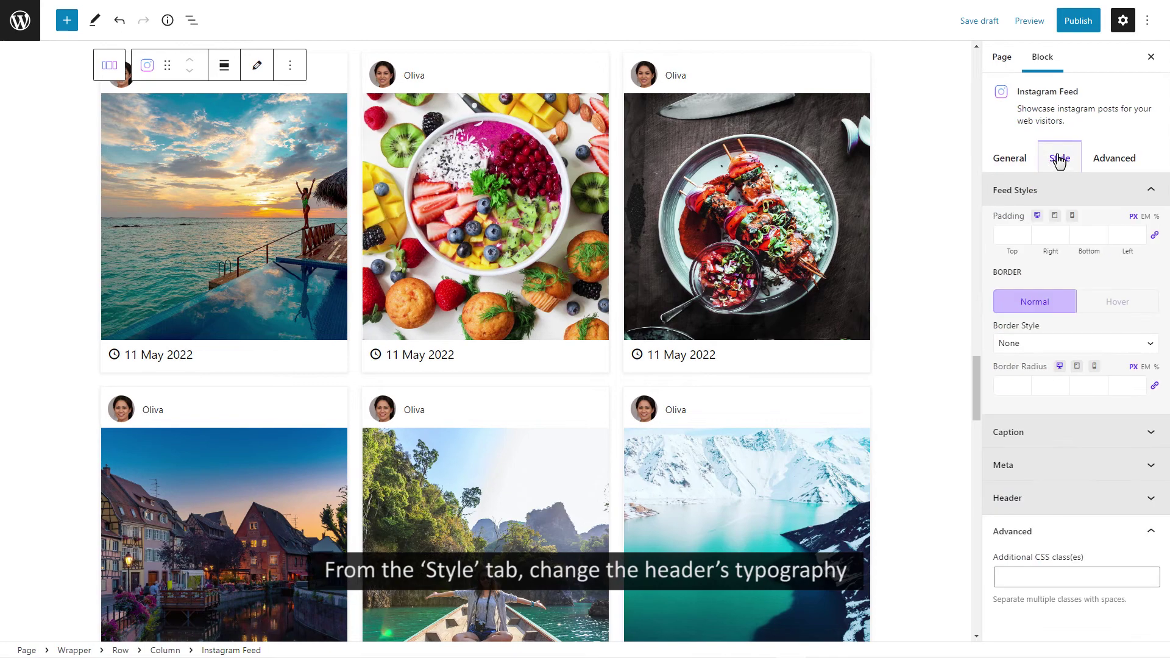
click(997, 385)
text(0)
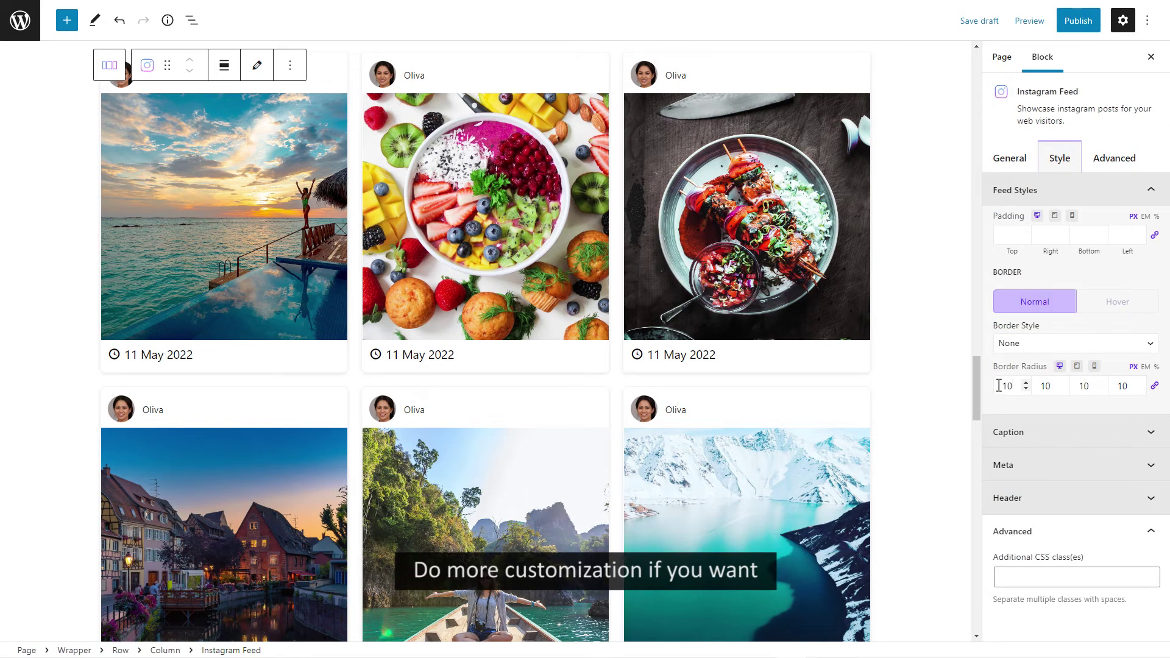
Set the card header's typography font family to Roboto
click(1089, 498)
click(1139, 527)
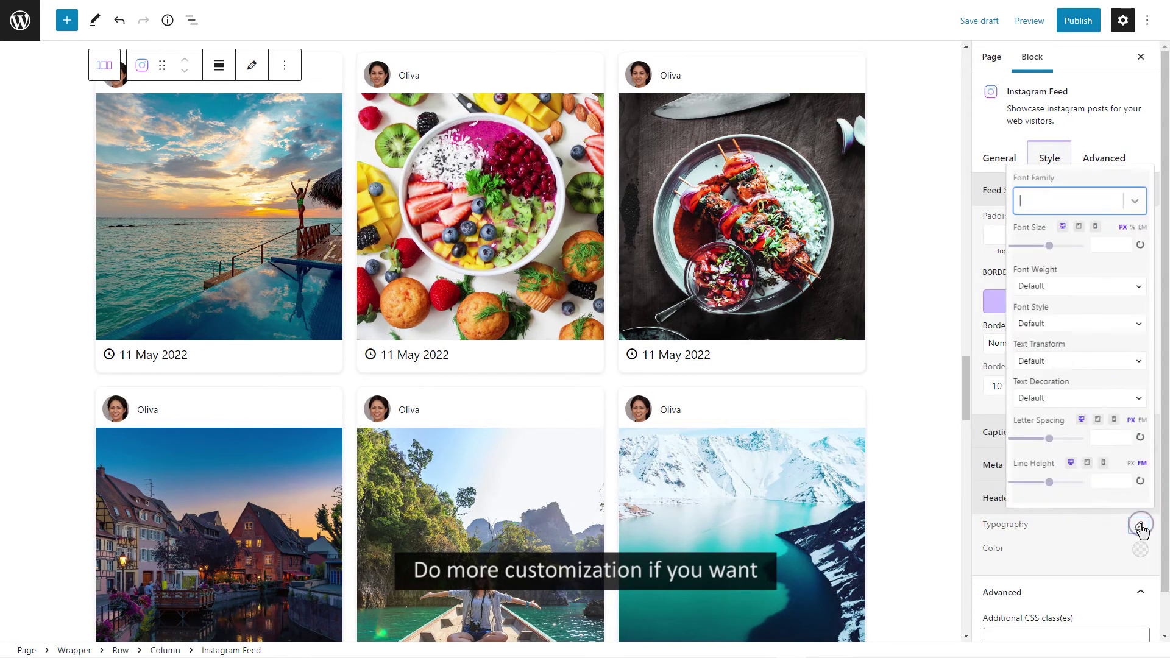
text(roboto)
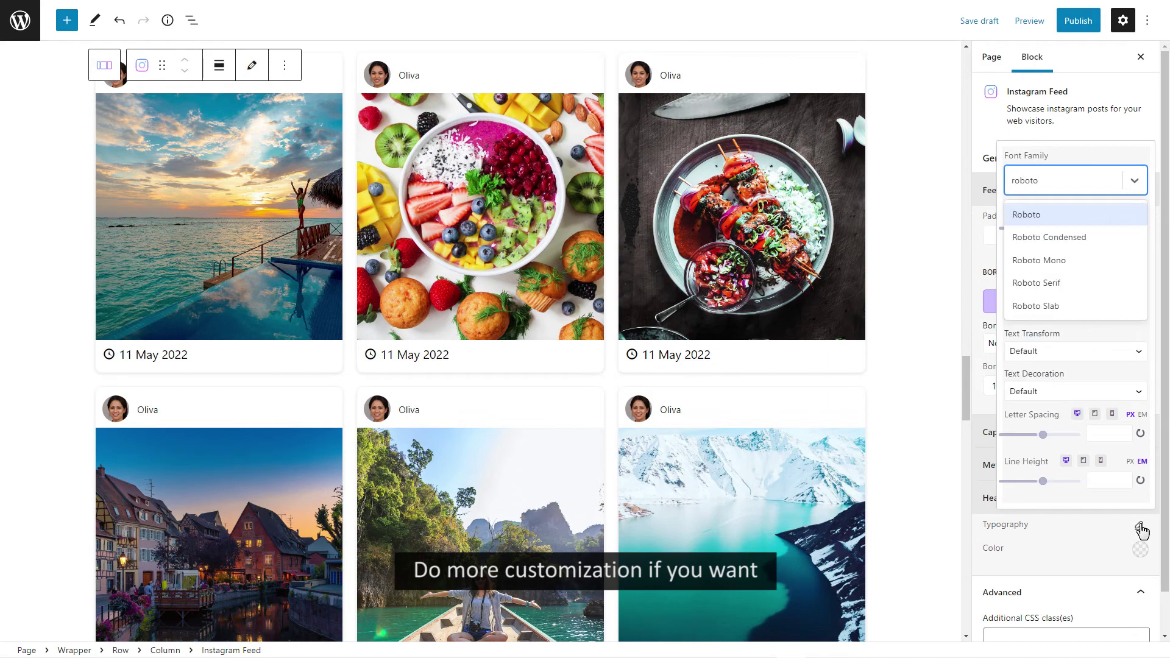
click(1055, 216)
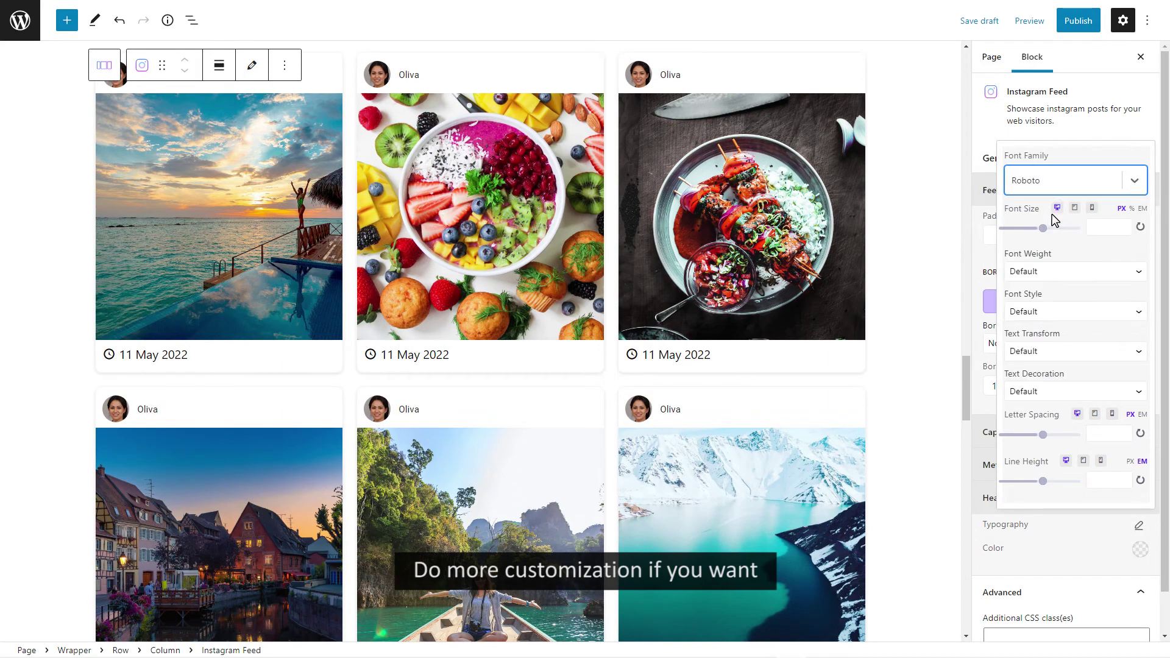
click(1140, 528)
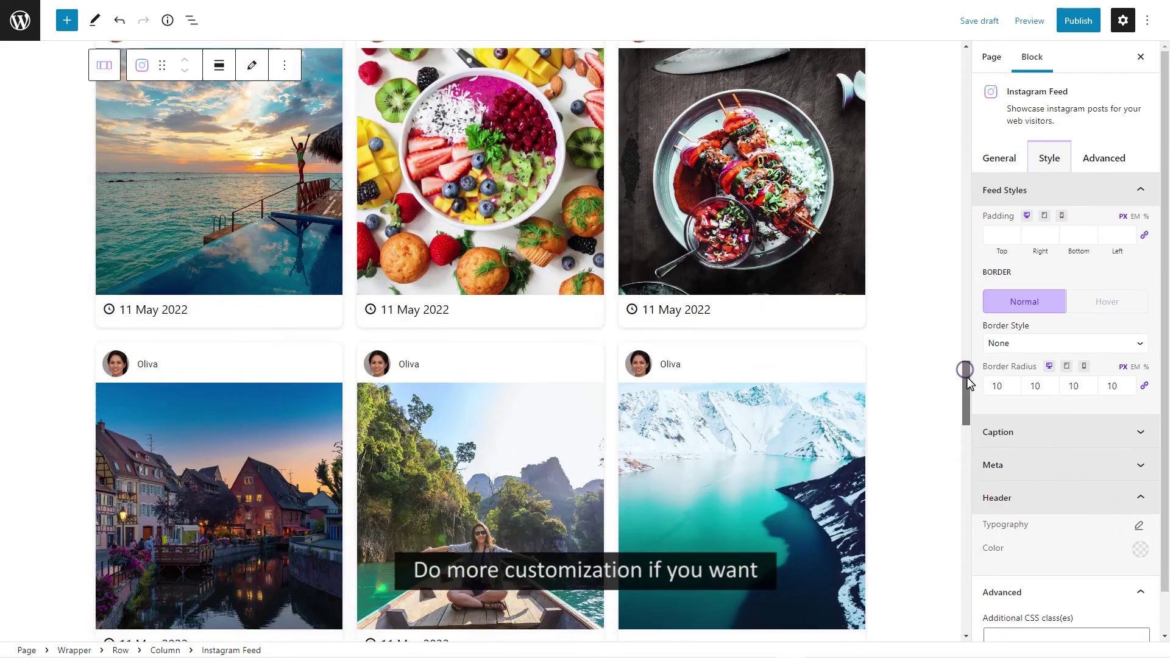
mouse_move(967, 373)
mouse_down()
mouse_move(967, 386)
mouse_move(971, 377)
mouse_up()
Publish the page and view the live Instagram feed card grid
click(1078, 21)
click(1035, 21)
click(1043, 173)
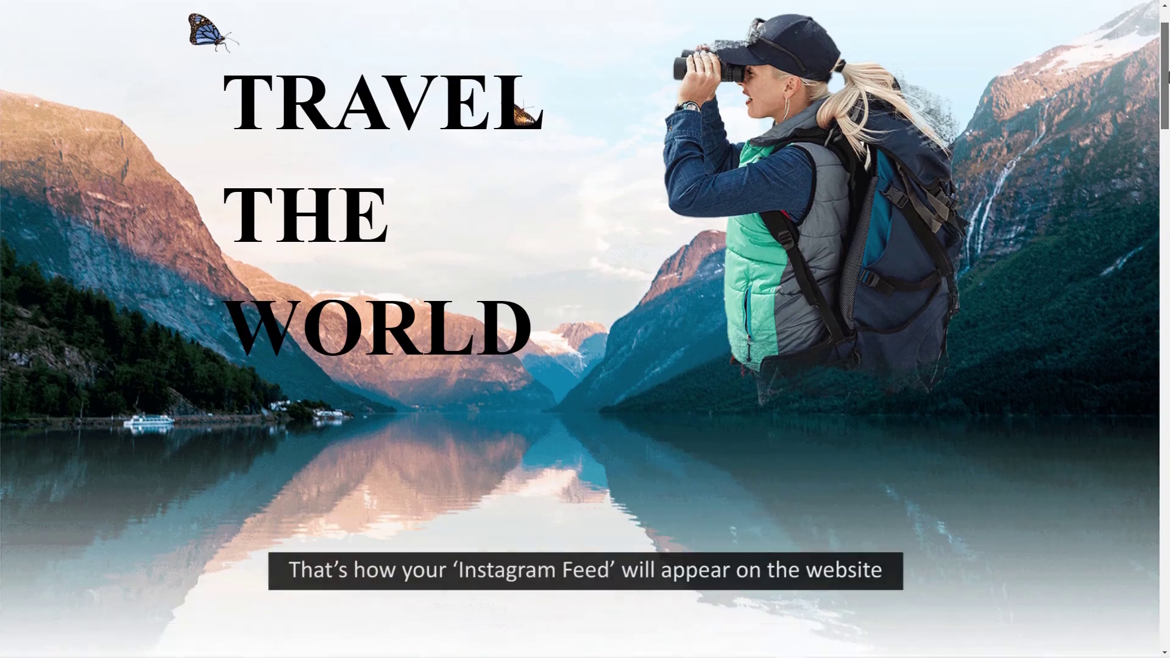
drag(1168, 77, 1168, 382)
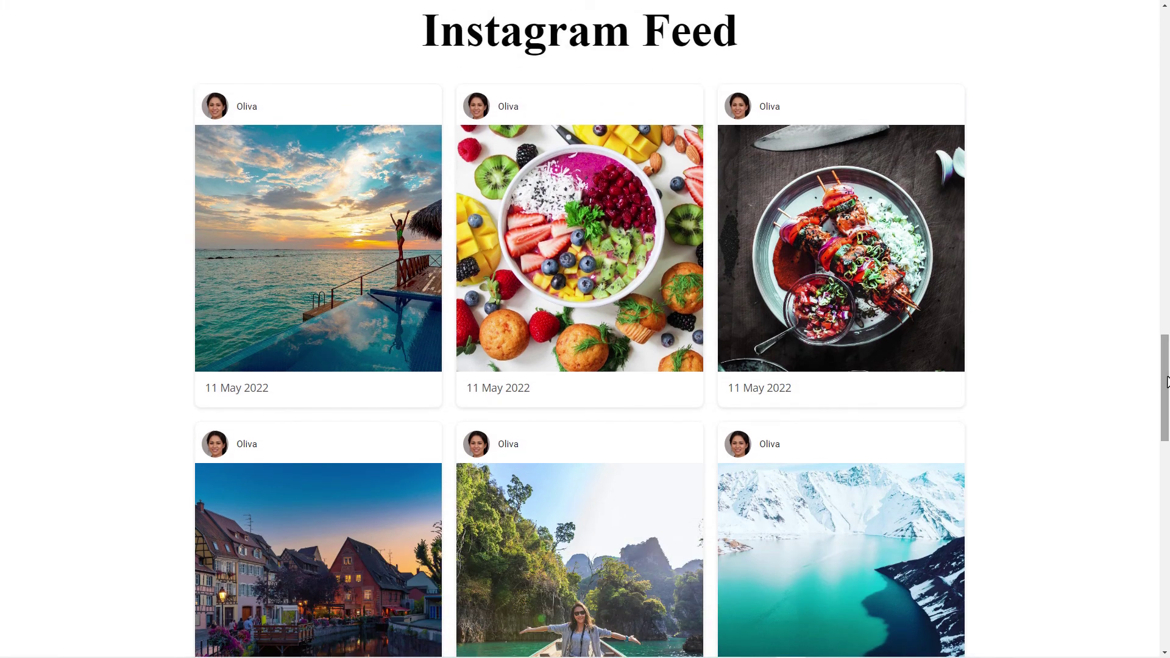